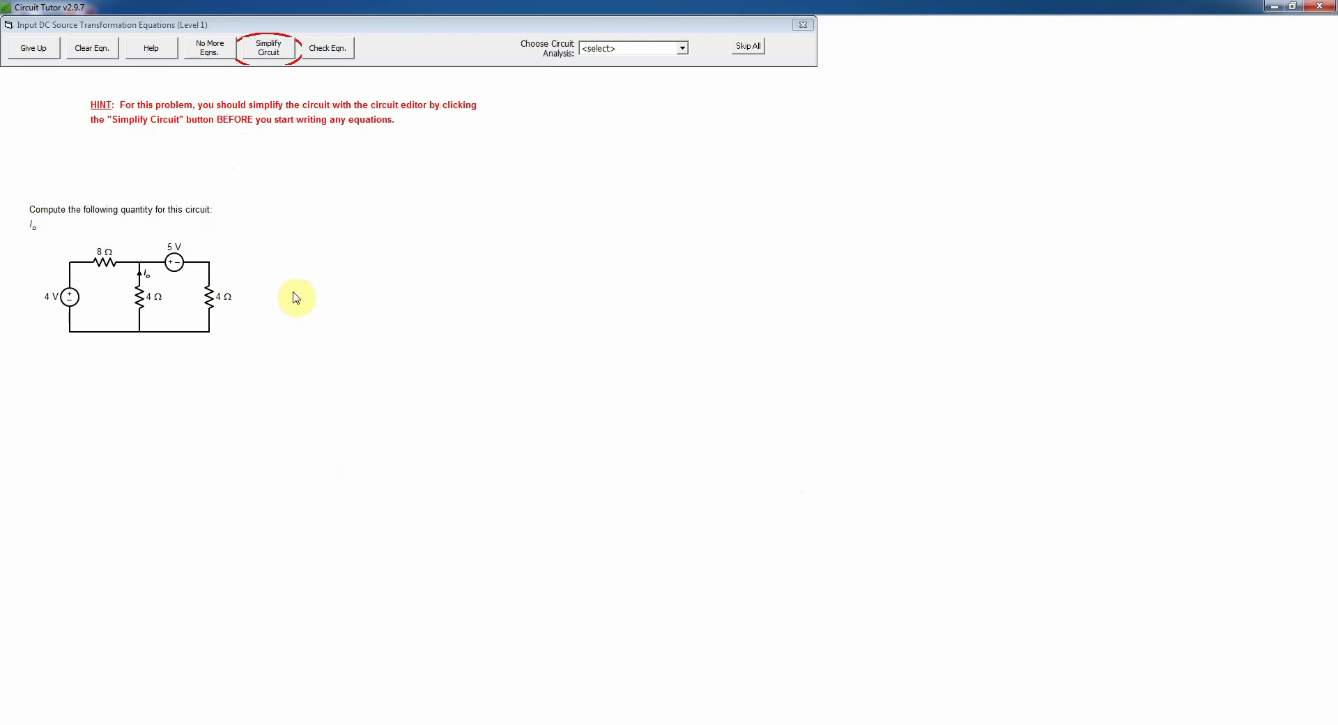
- Start simplifying the circuit, skim the circuit-editor instructions PDF, then close Acrobat Reader
click(270, 53)
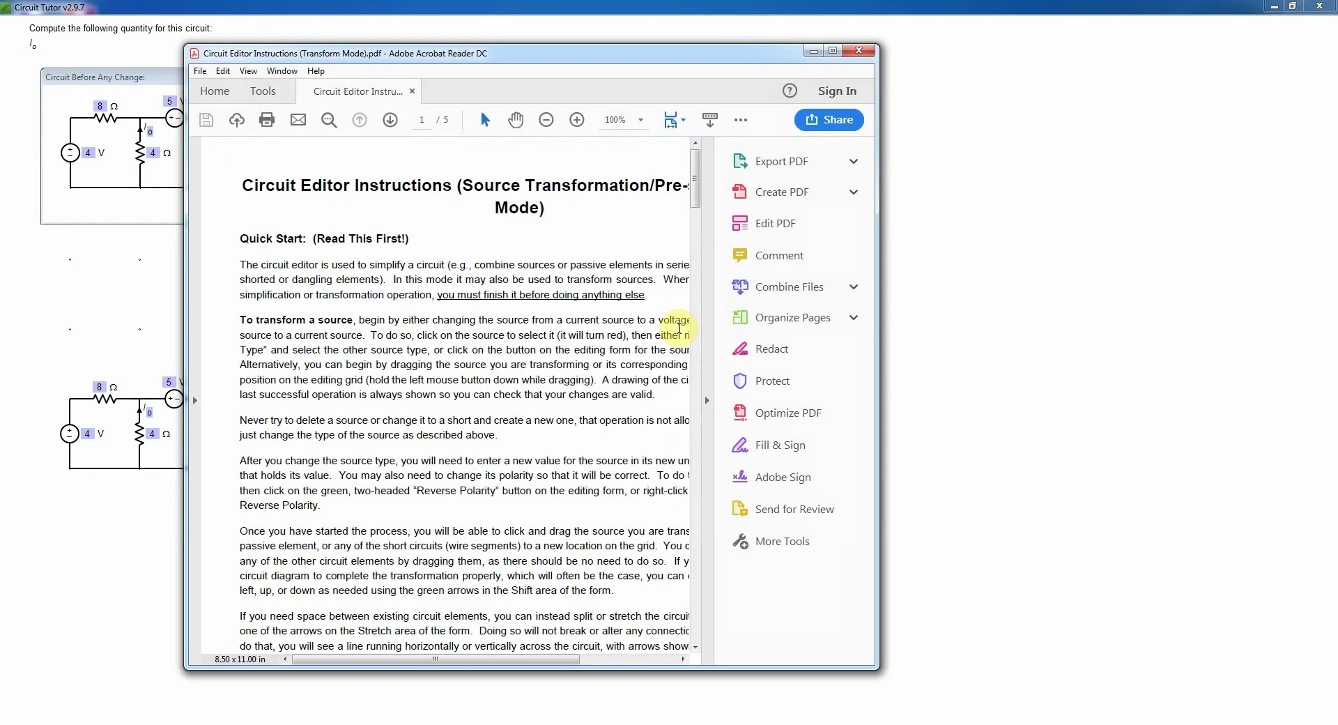
click(708, 402)
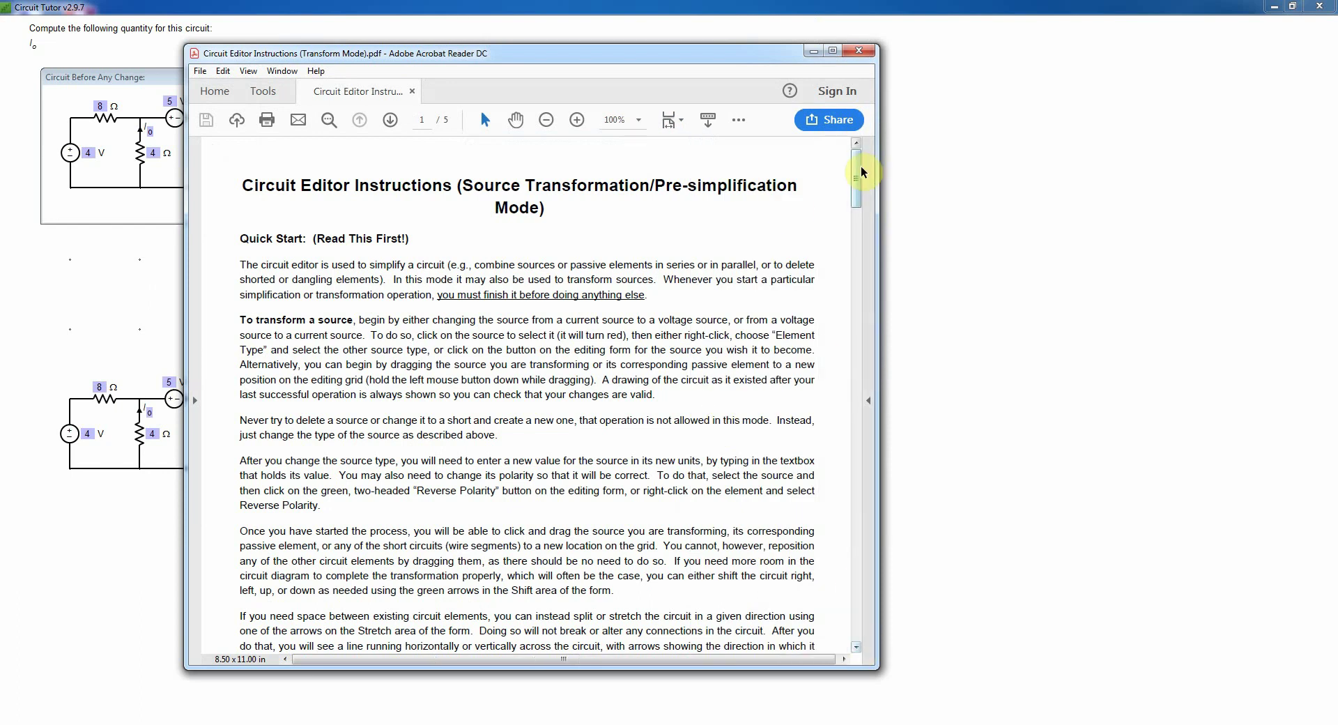
drag(857, 172, 843, 89)
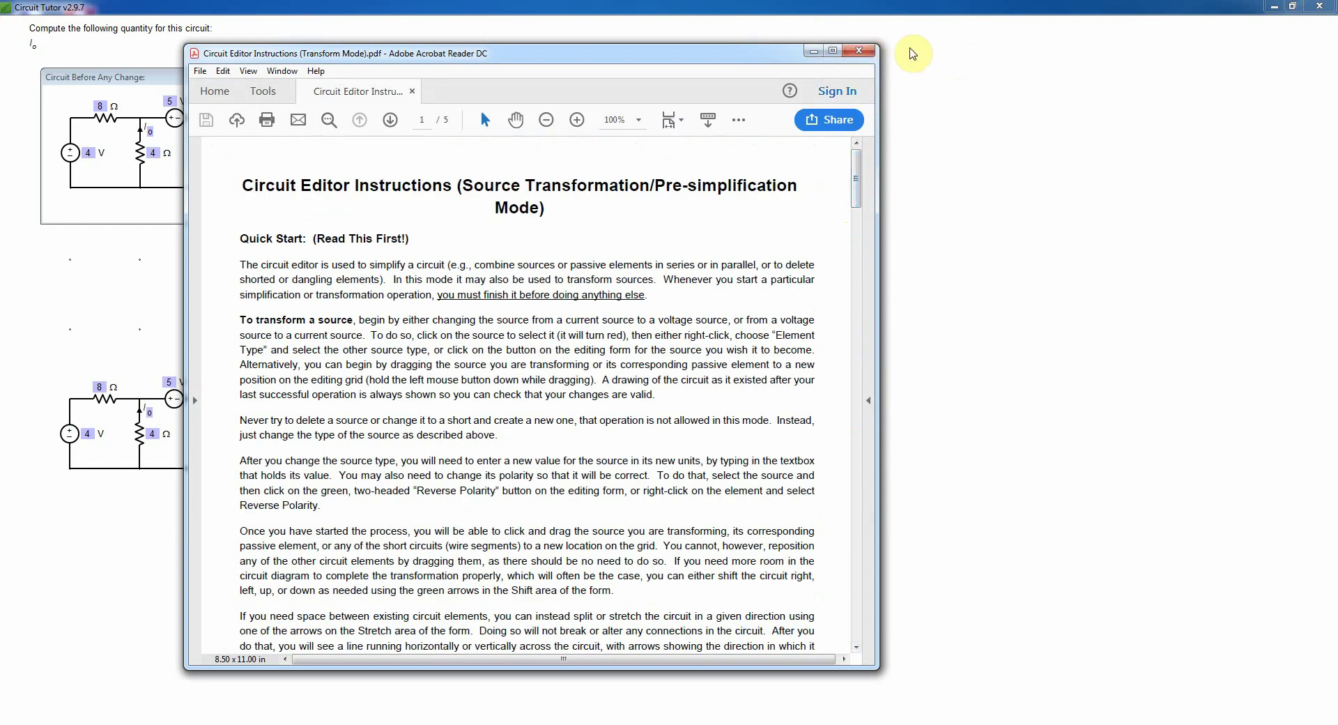
click(860, 52)
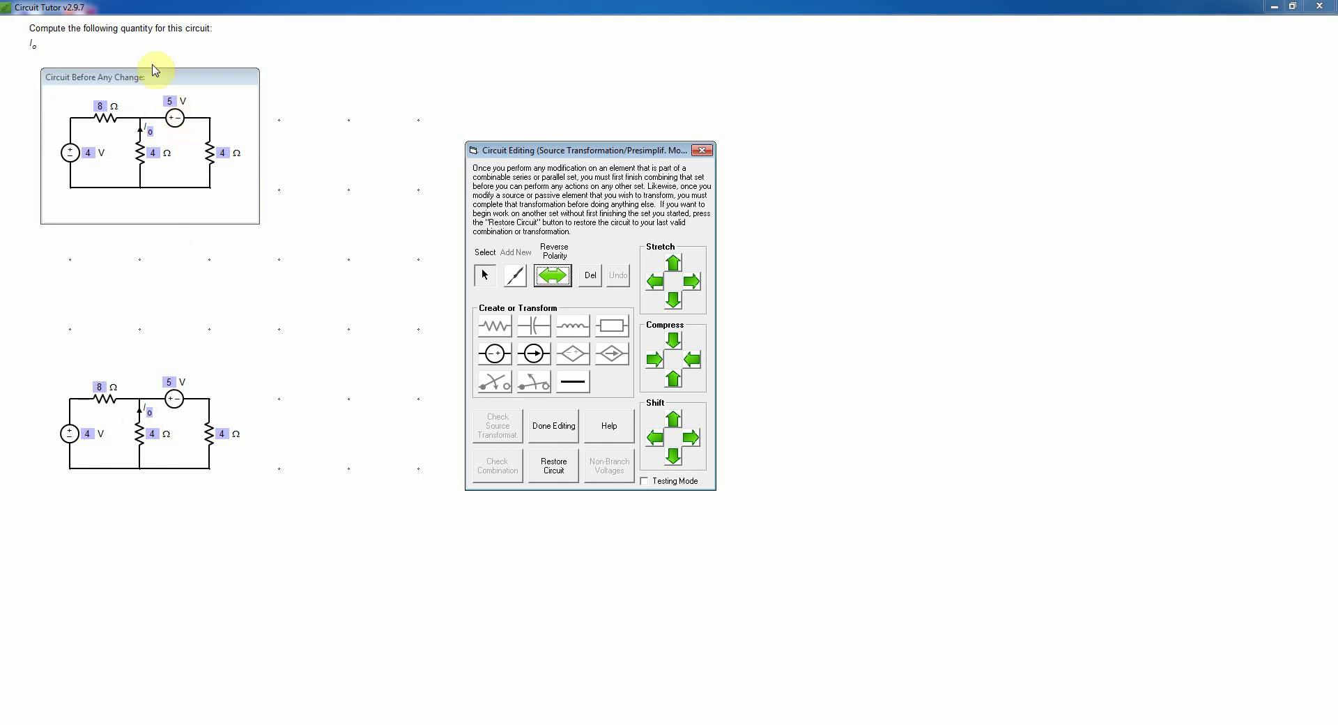
- Move the 'Circuit Before Any Change' reference window aside, then settle it in a new spot
drag(171, 83, 225, 81)
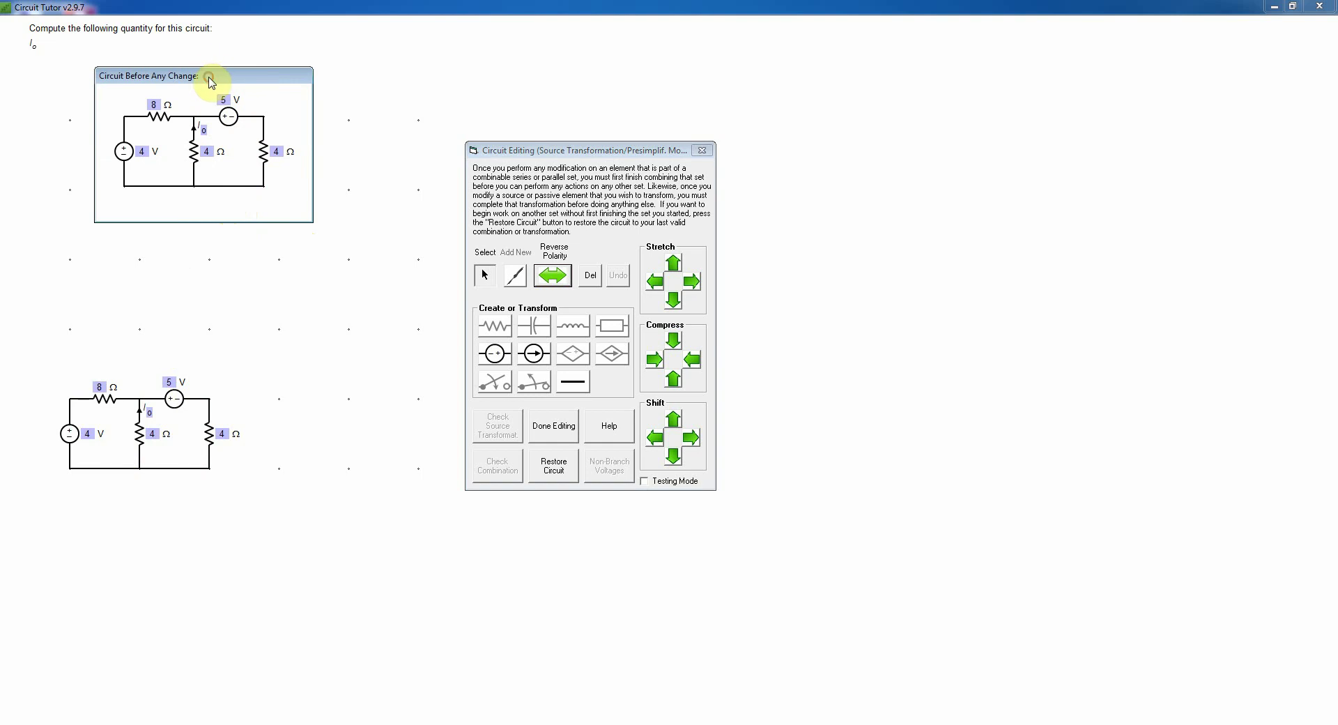
drag(211, 80, 174, 85)
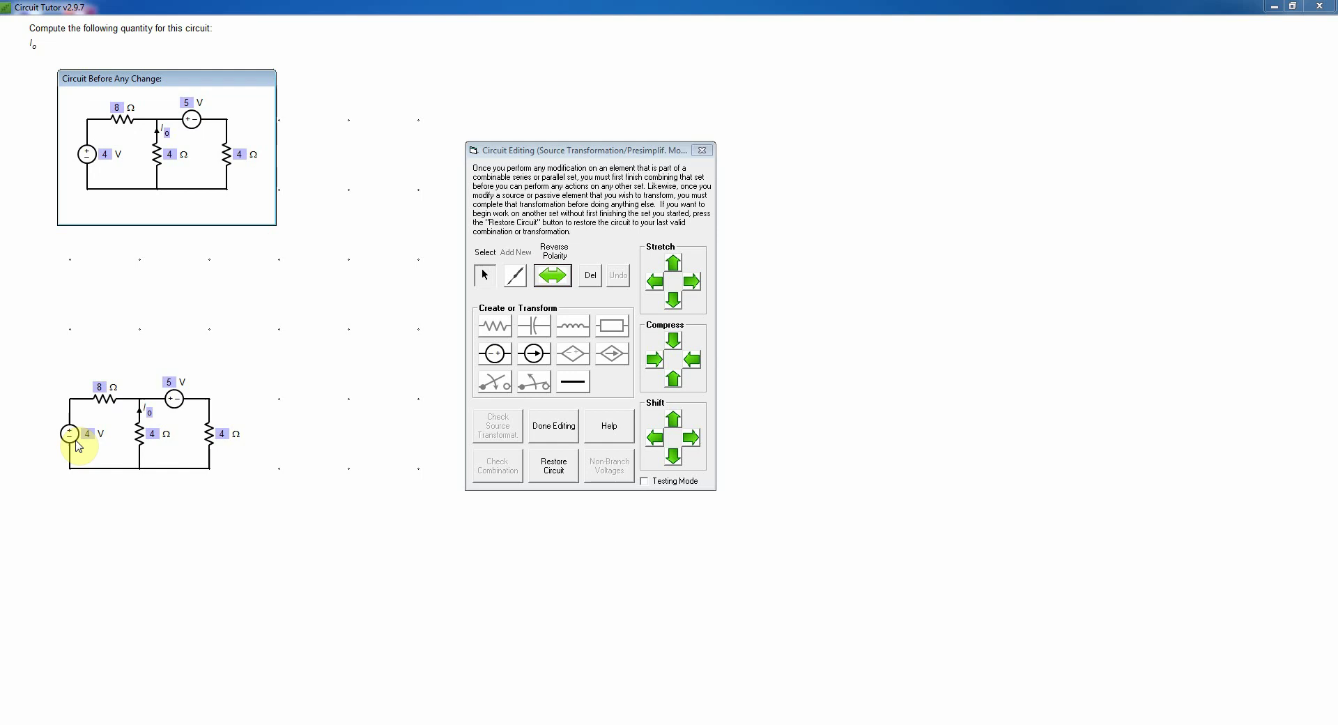
- Try the 8 Ω and middle 4 Ω resistors, ending with the 4 V source selected
click(100, 403)
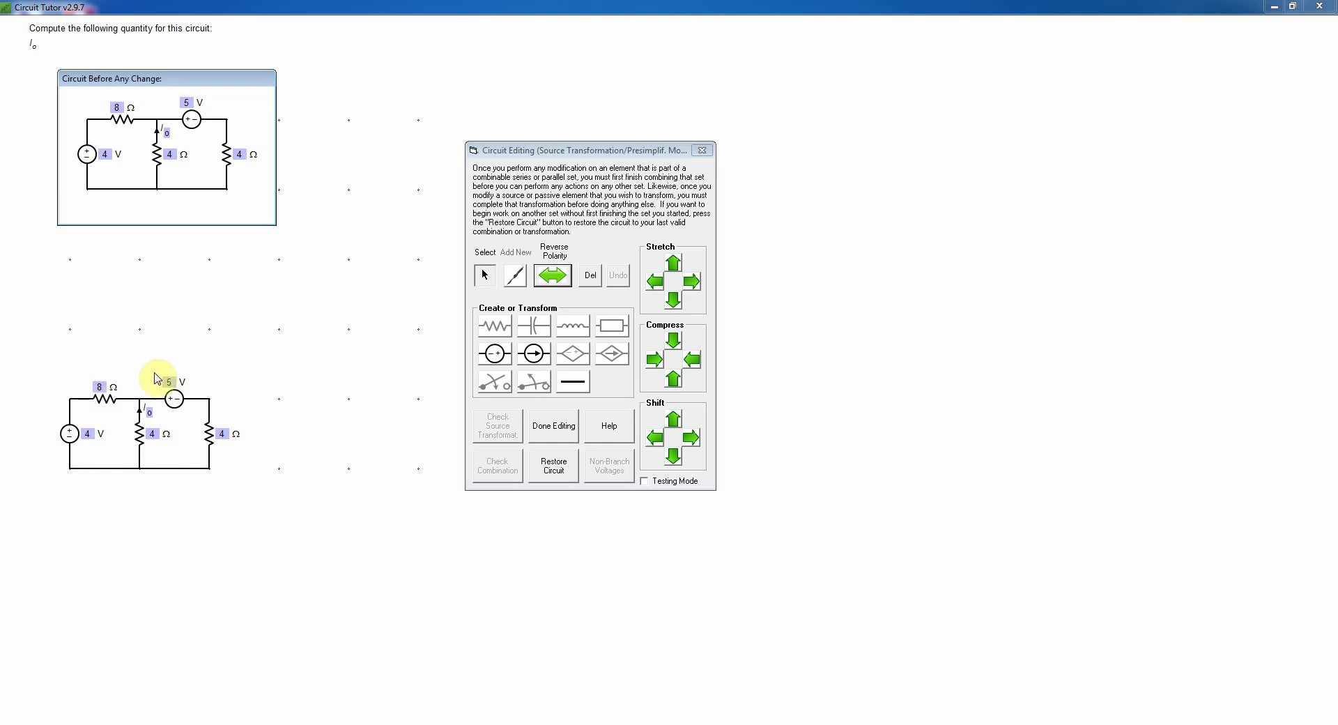
click(174, 401)
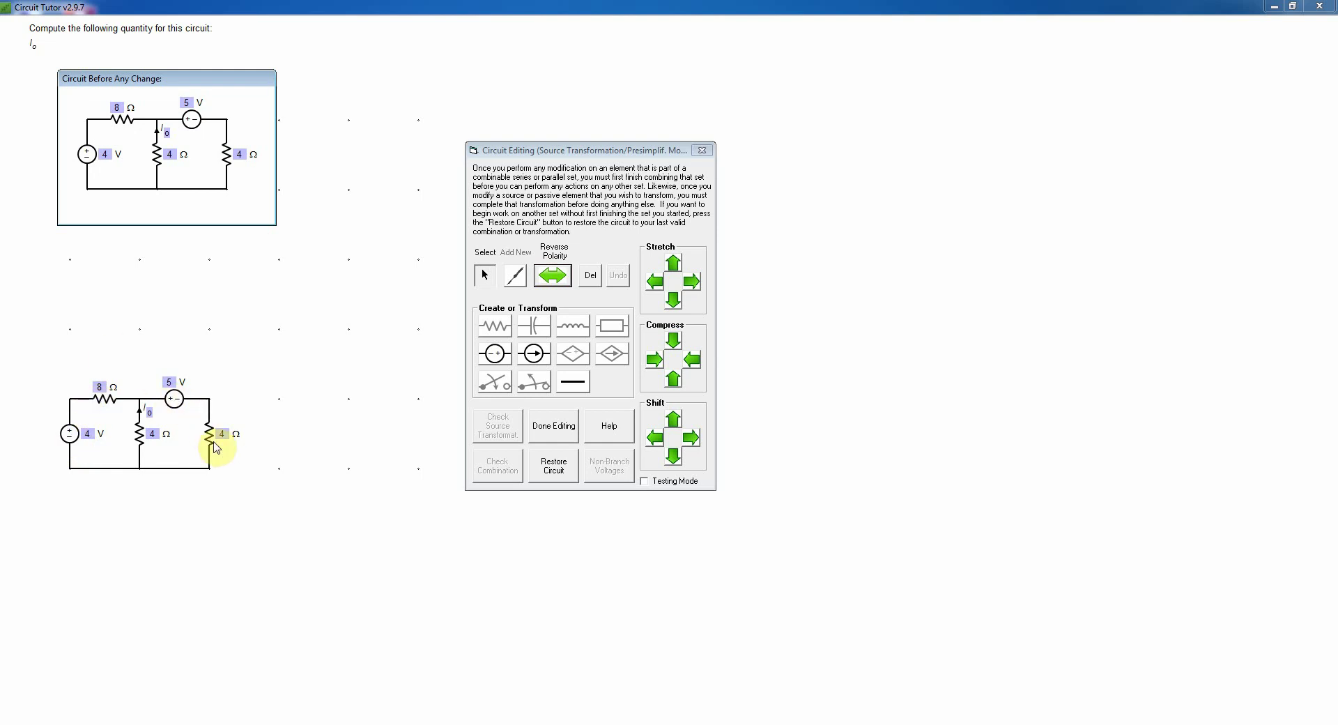
click(140, 426)
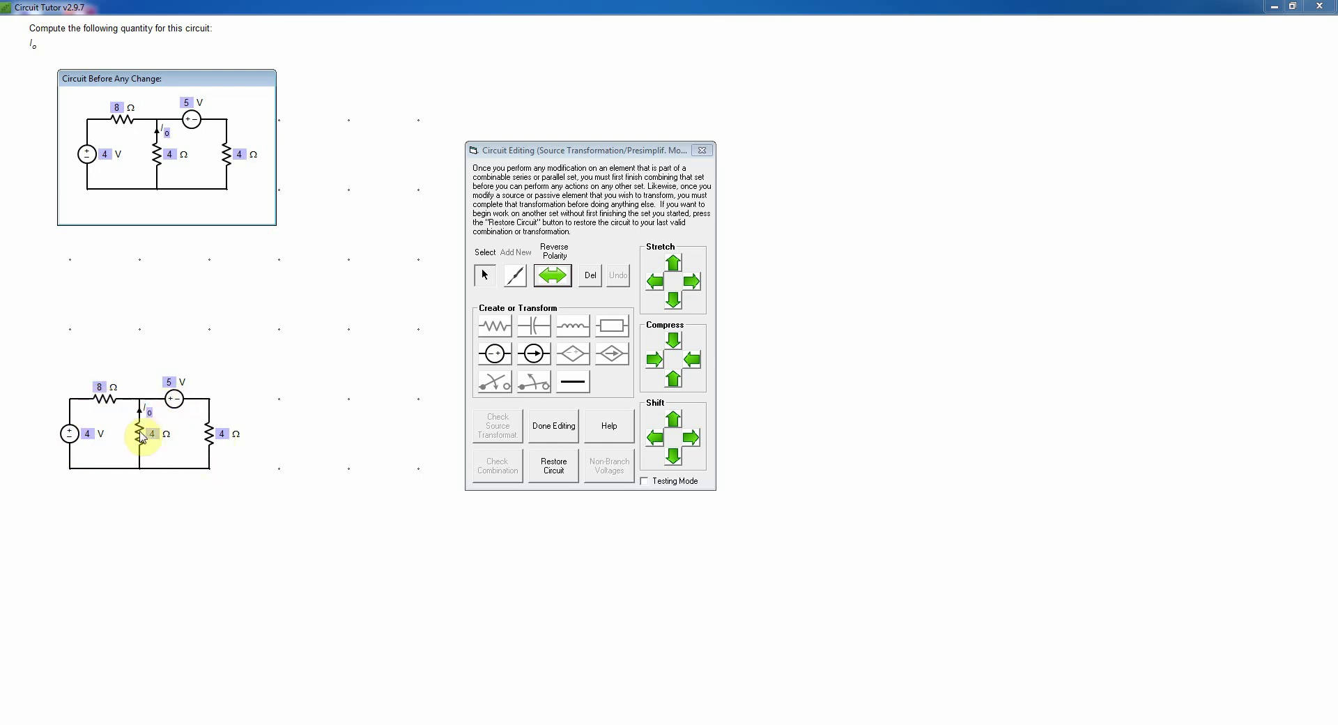
click(71, 436)
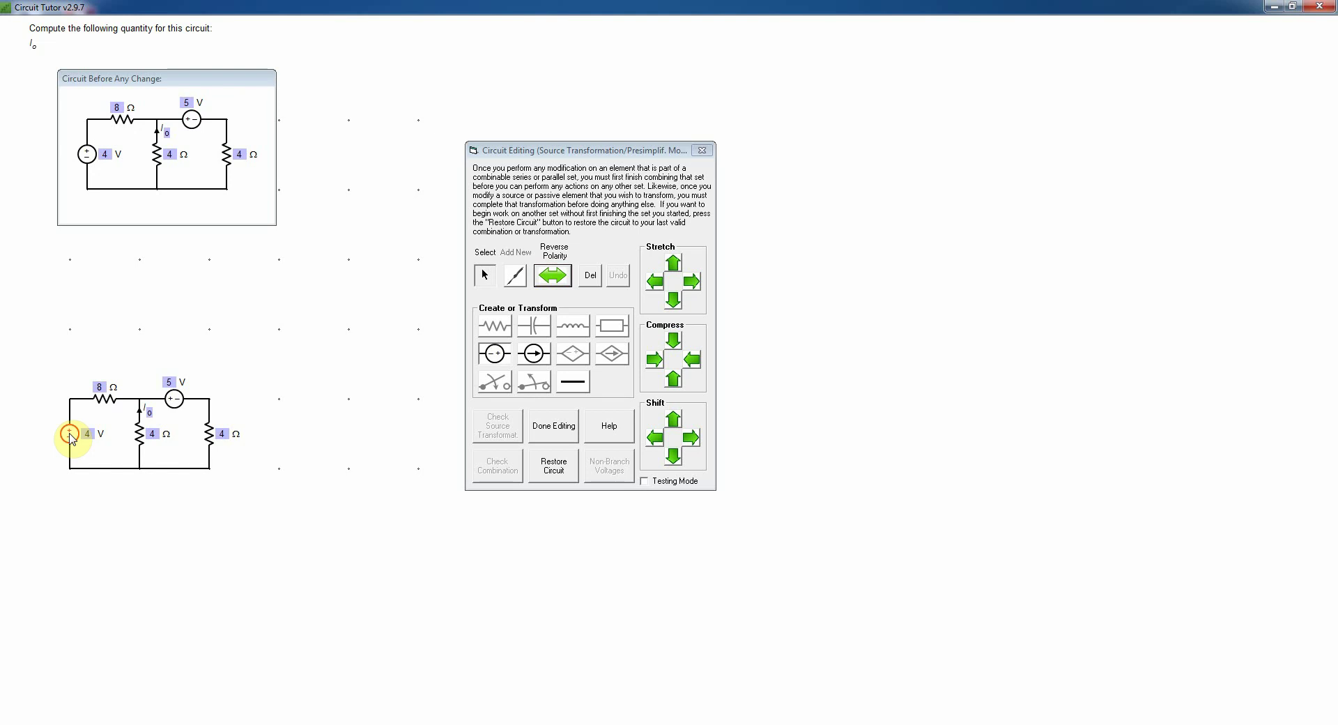
- Turn the 4 V source into an upward-pointing current source and begin editing its '?' value
right_click(70, 436)
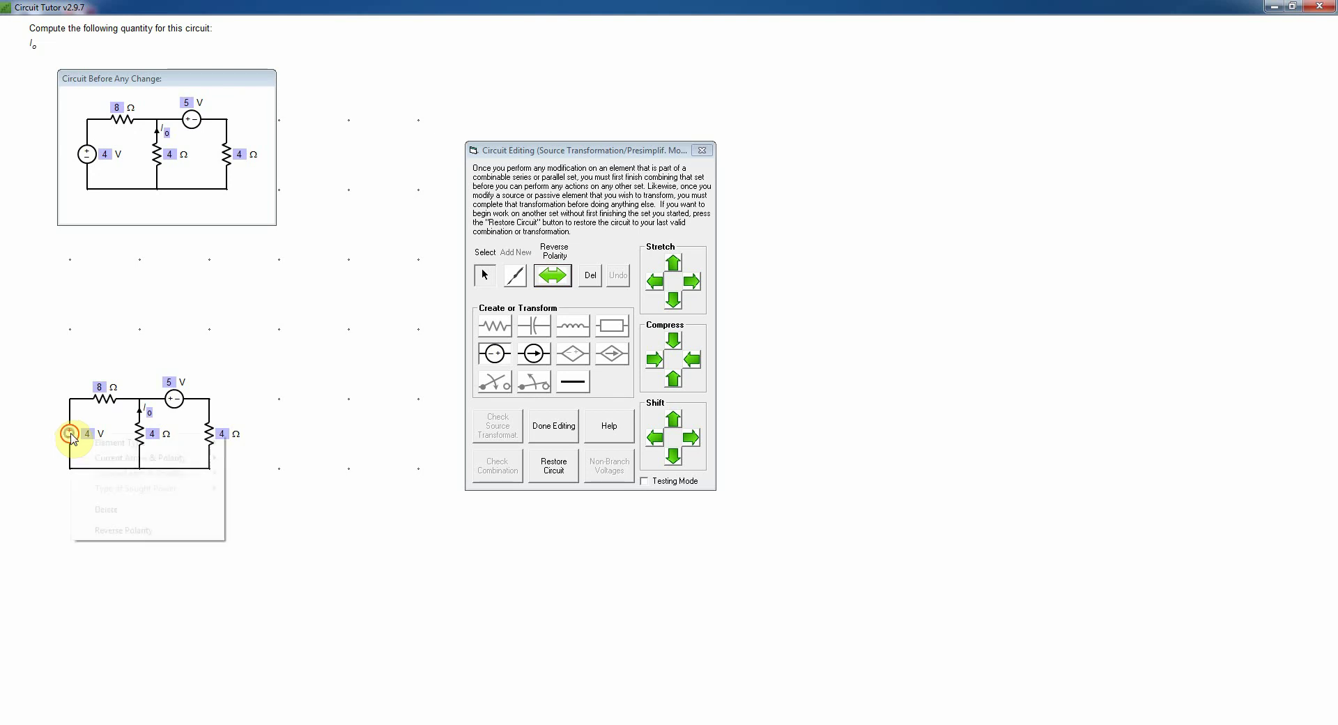
mouse_move(104, 446)
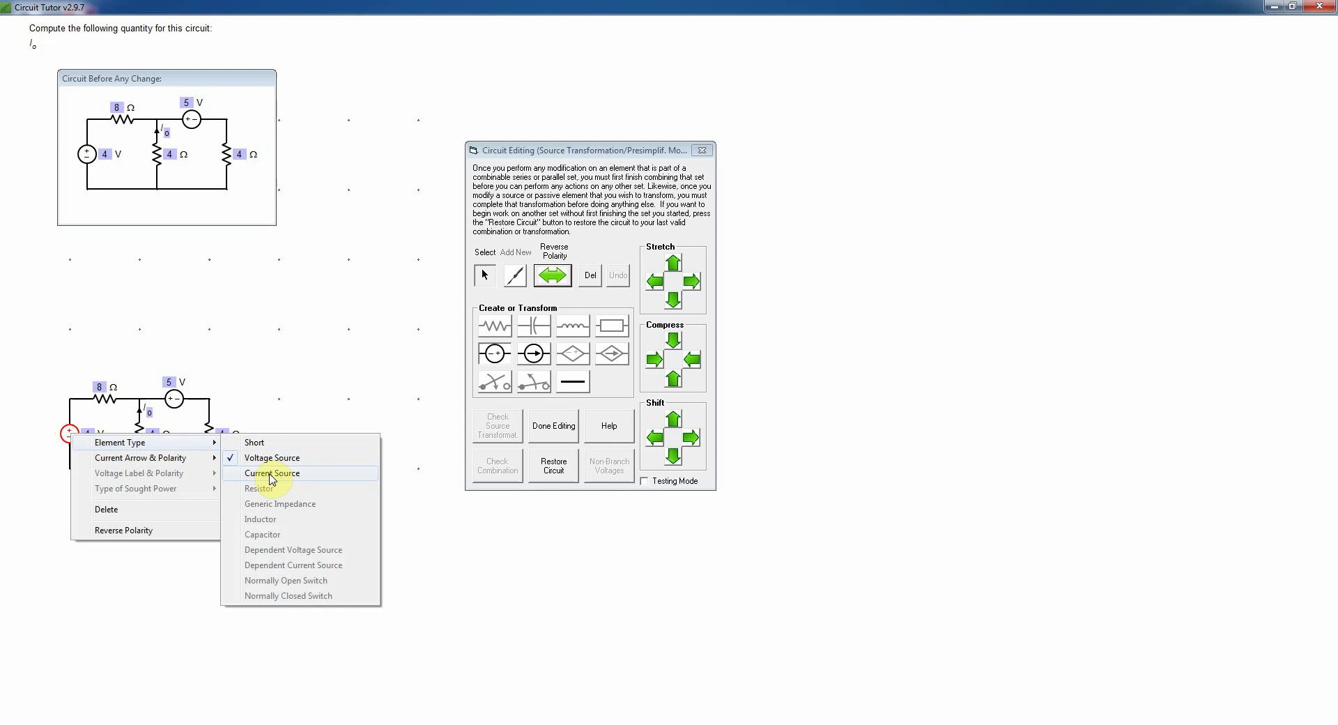
click(312, 397)
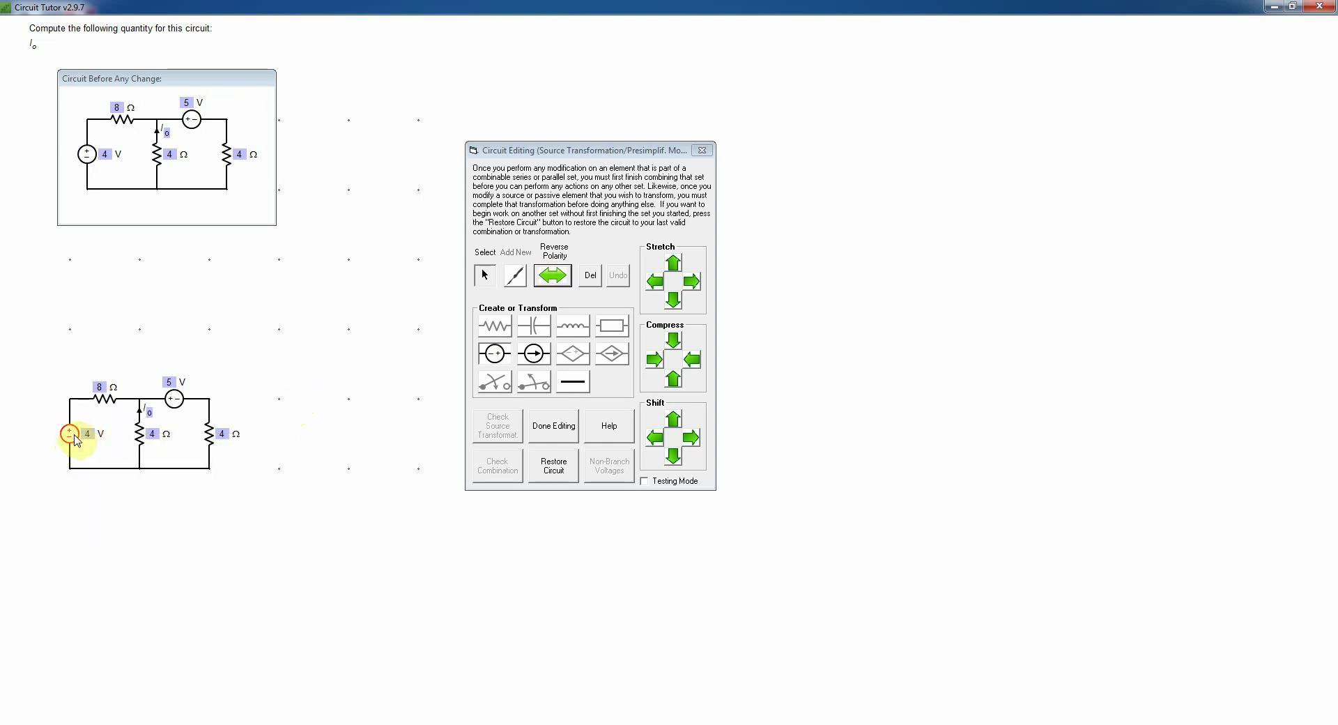
click(535, 354)
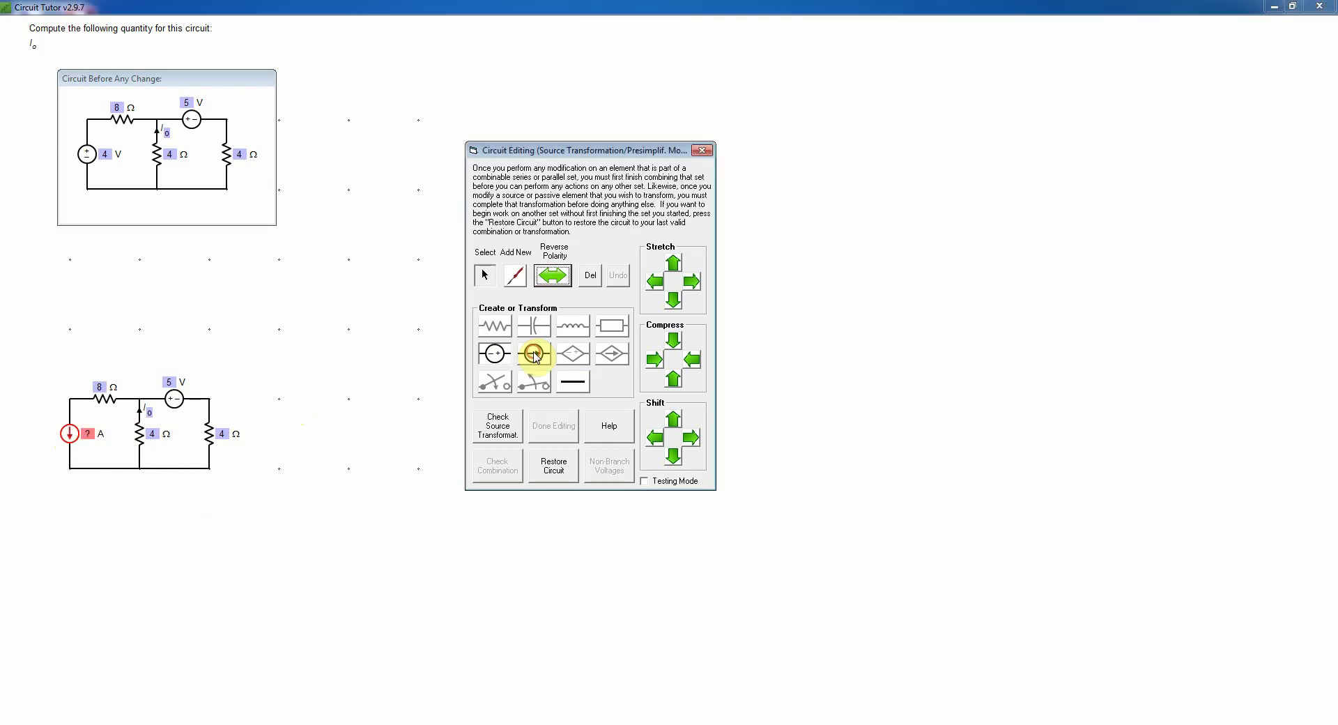
click(553, 277)
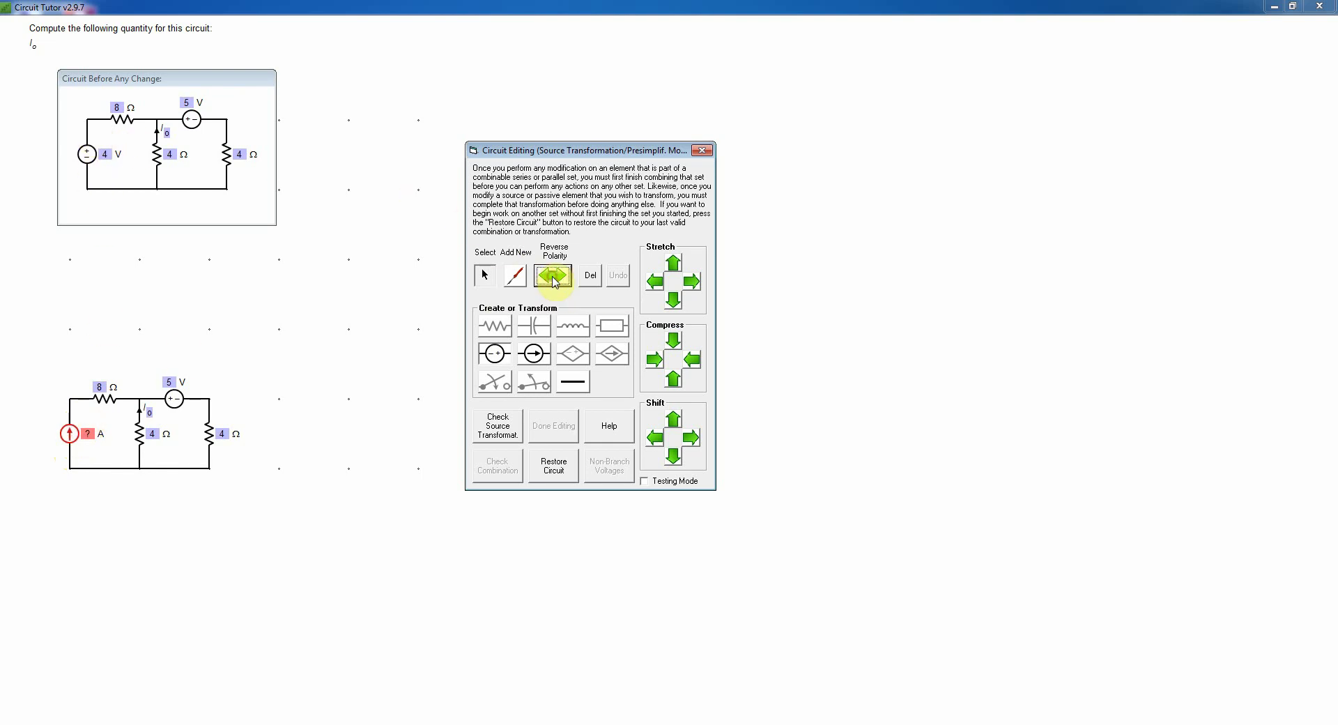
click(90, 434)
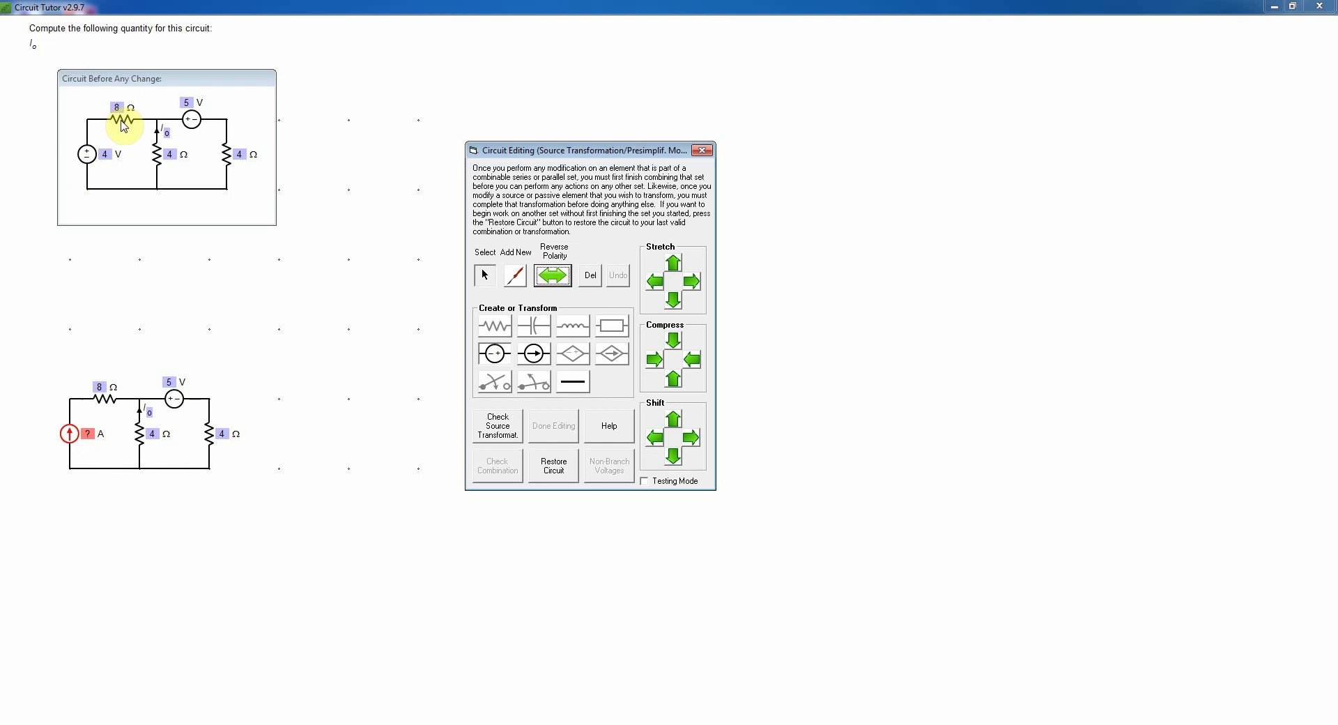
- Set the current source to 0.5 A and shift the whole circuit one grid step right
click(86, 432)
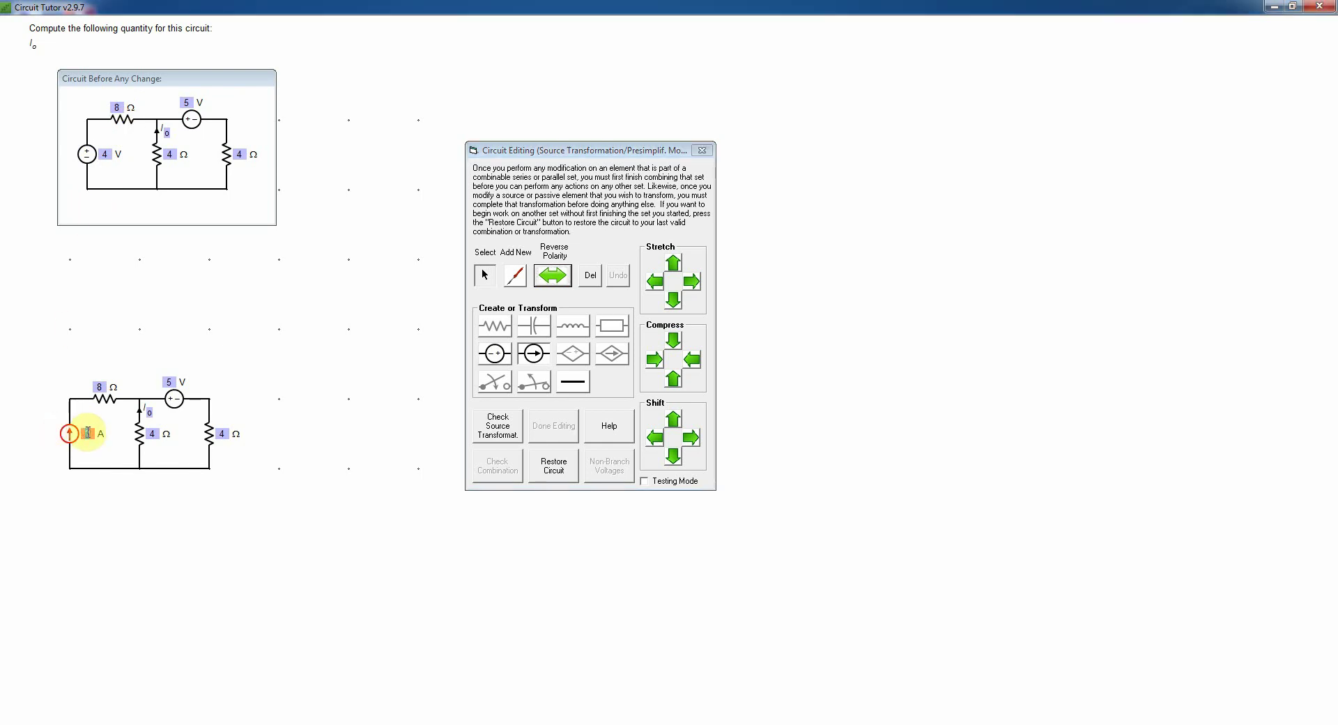
text(0.5)
key(Return)
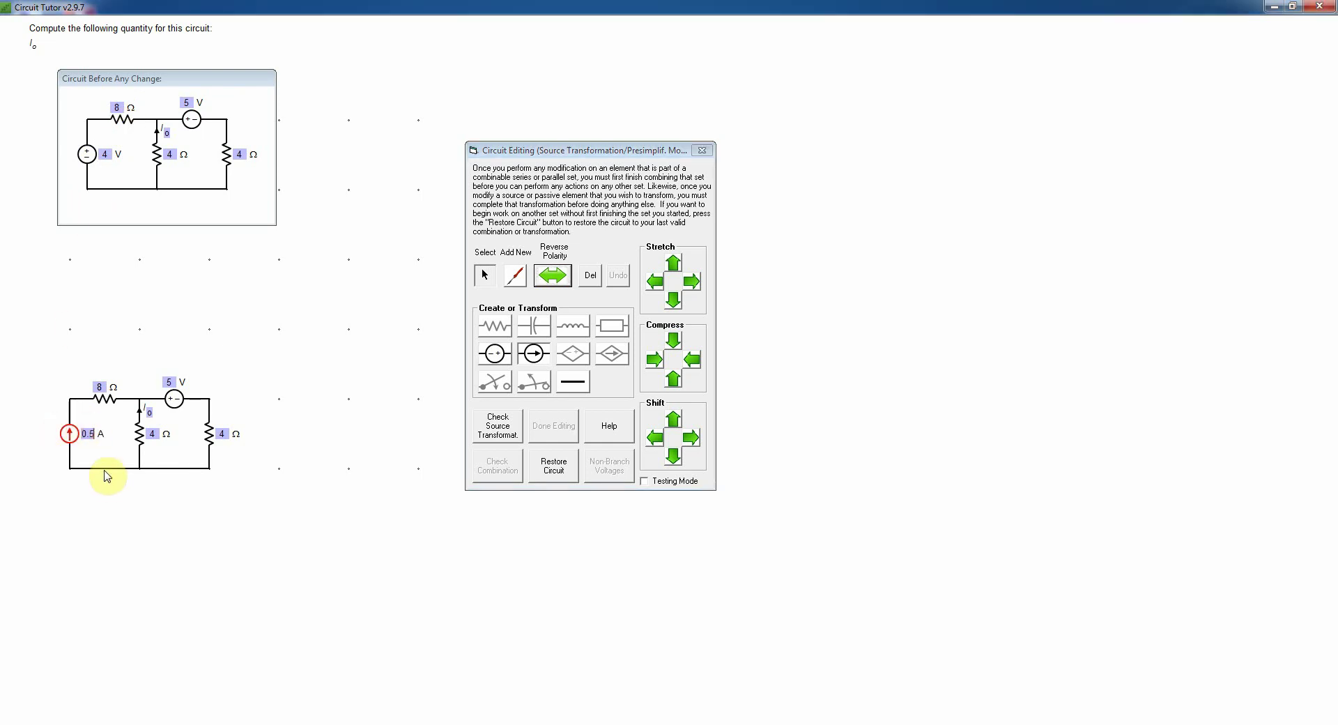
click(692, 439)
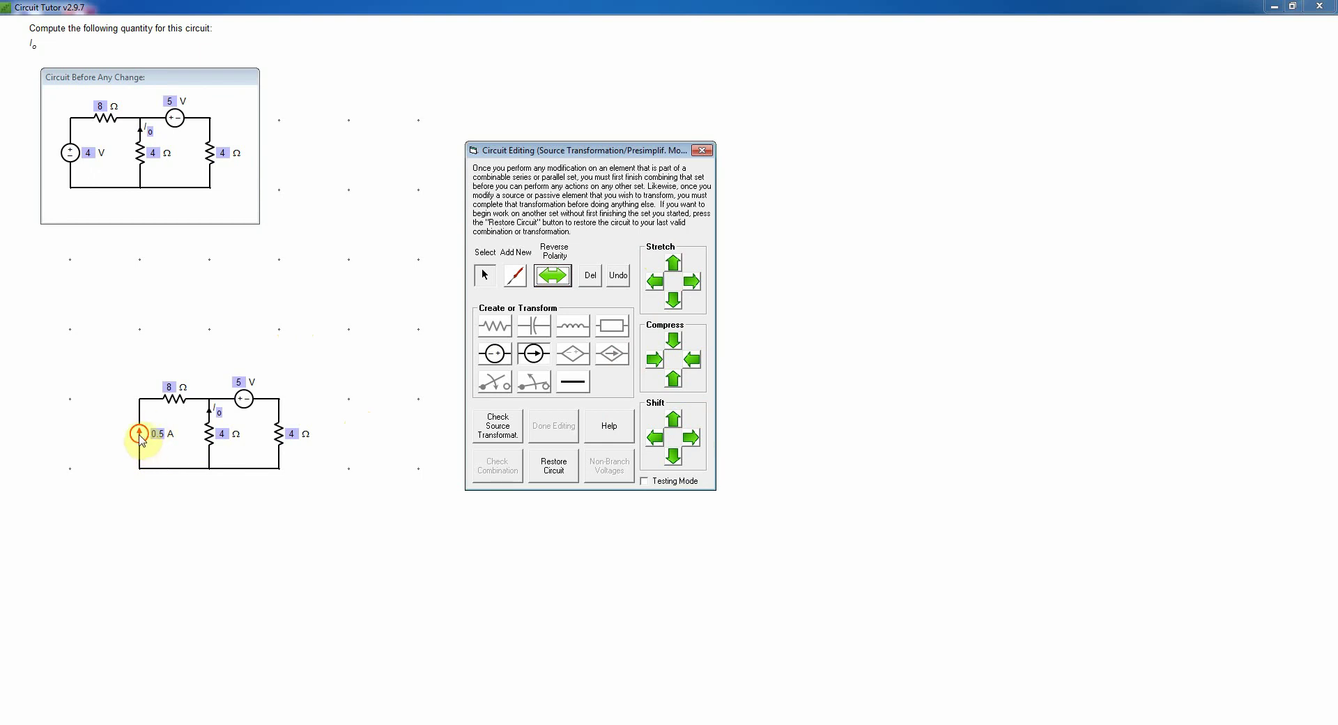
- Keep the 0.5 A source on the wires and stand the 8 Ω resistor vertically at far left
drag(141, 439, 71, 438)
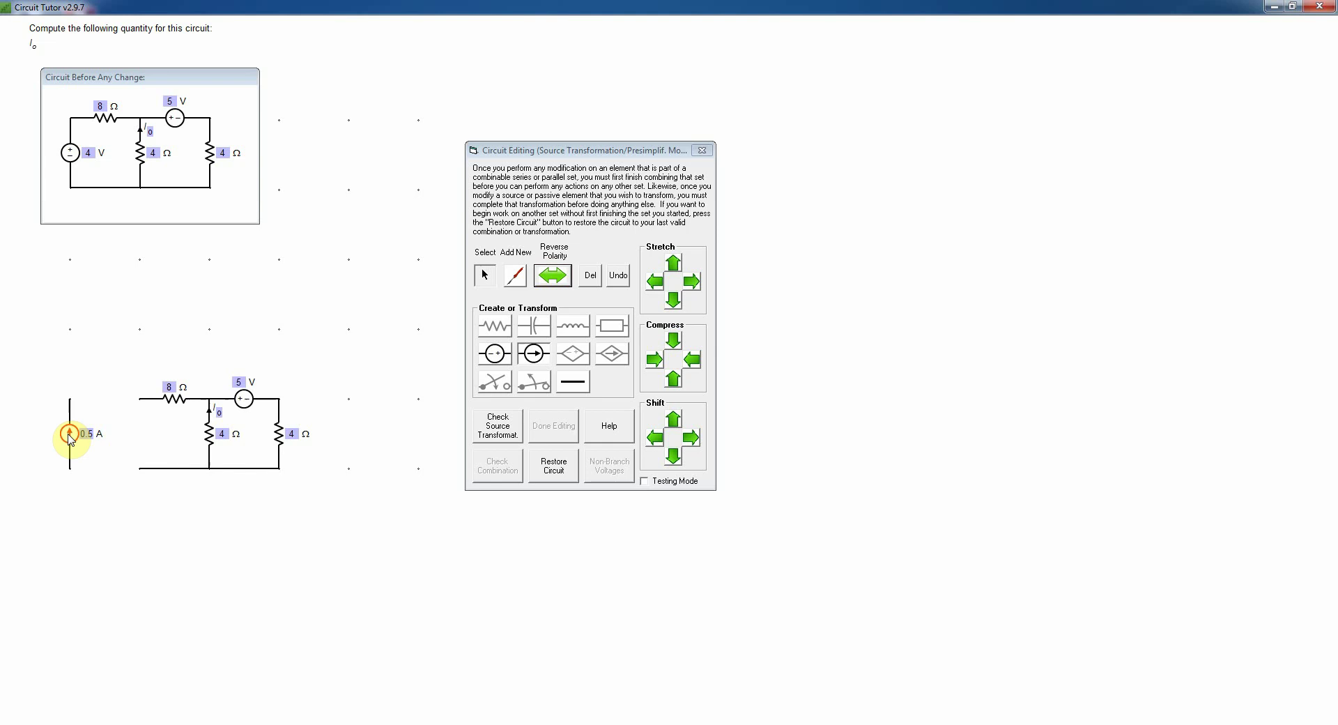
drag(68, 438, 113, 432)
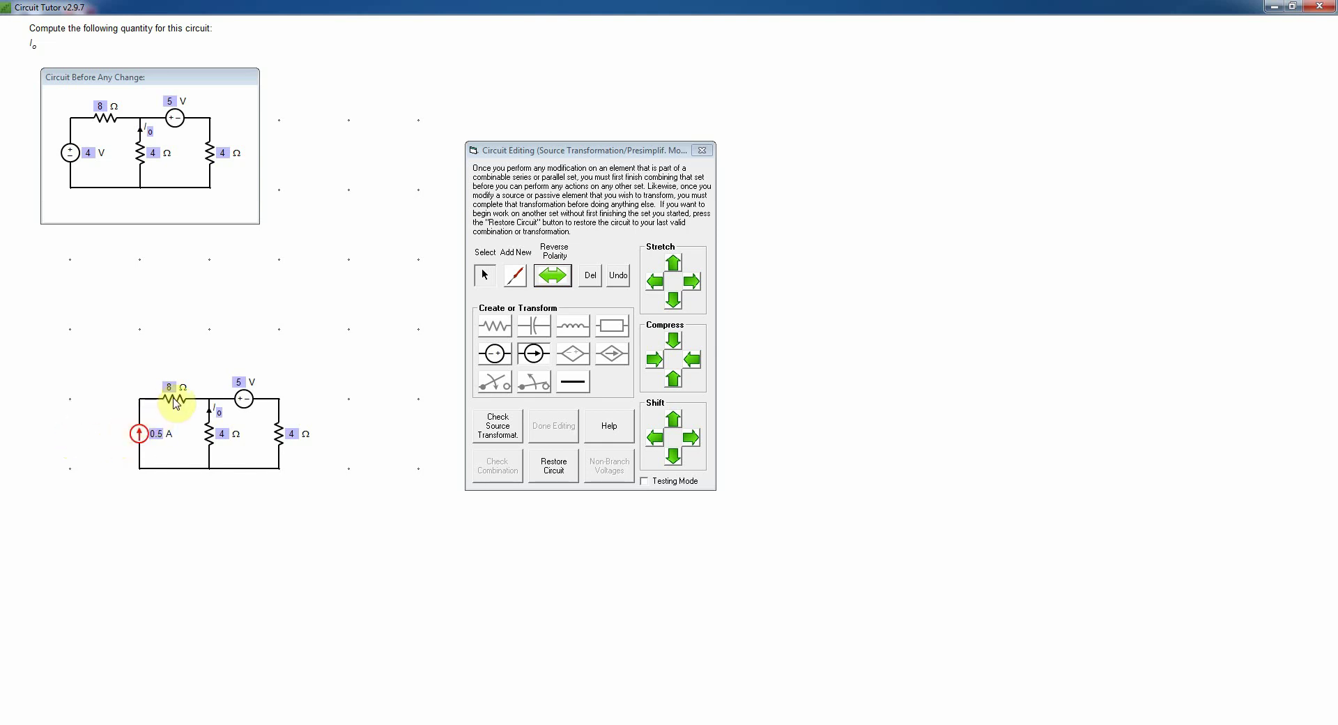
drag(175, 404, 81, 440)
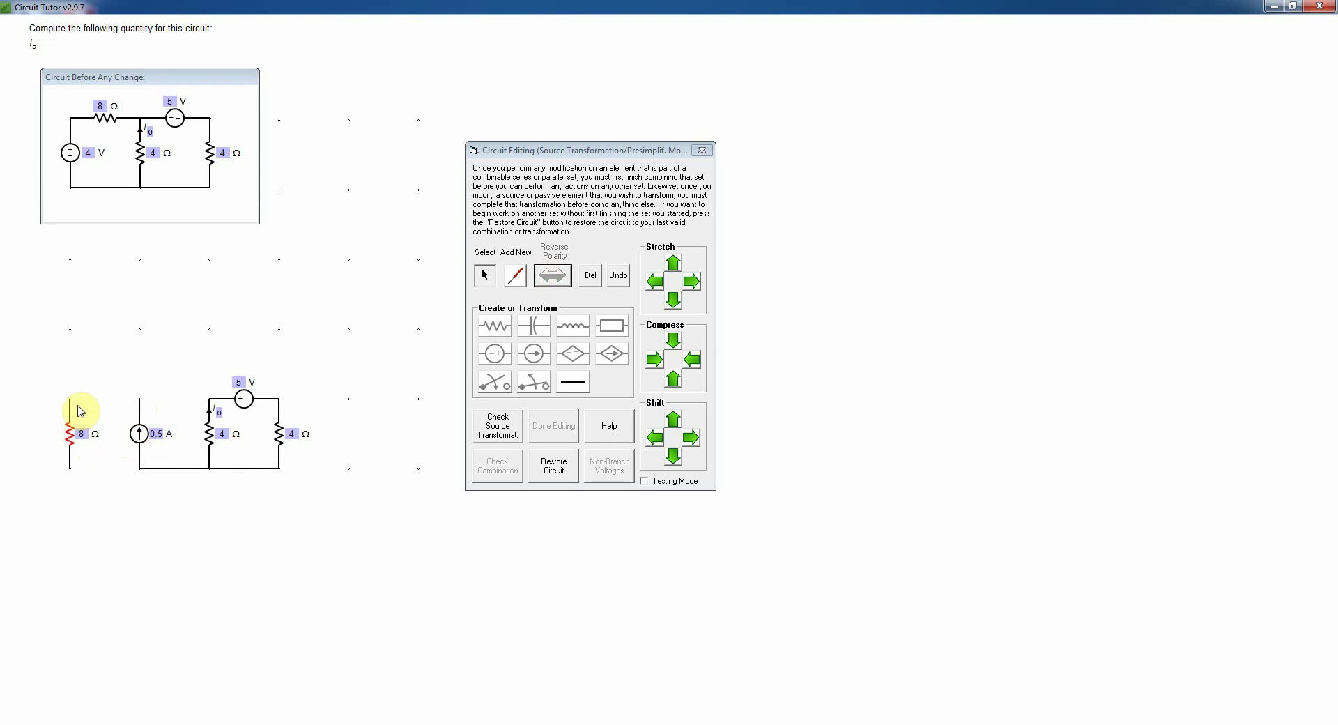
click(211, 436)
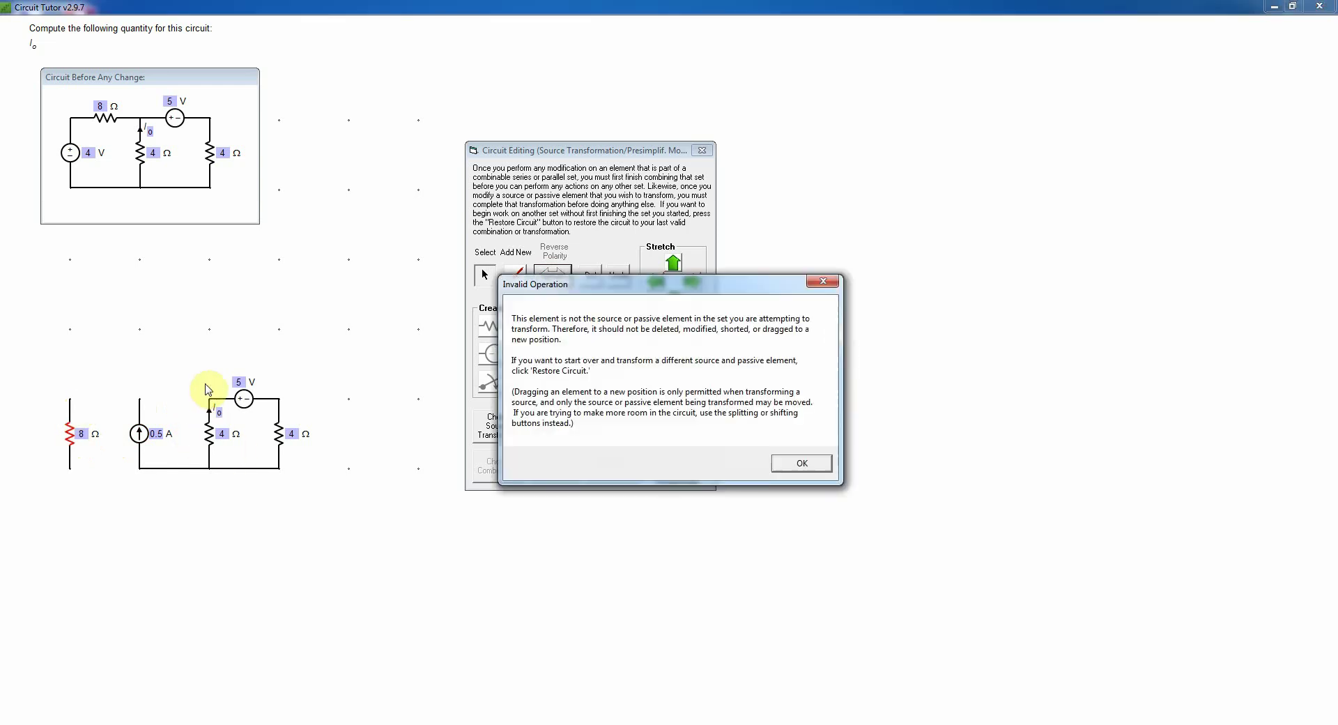
click(792, 465)
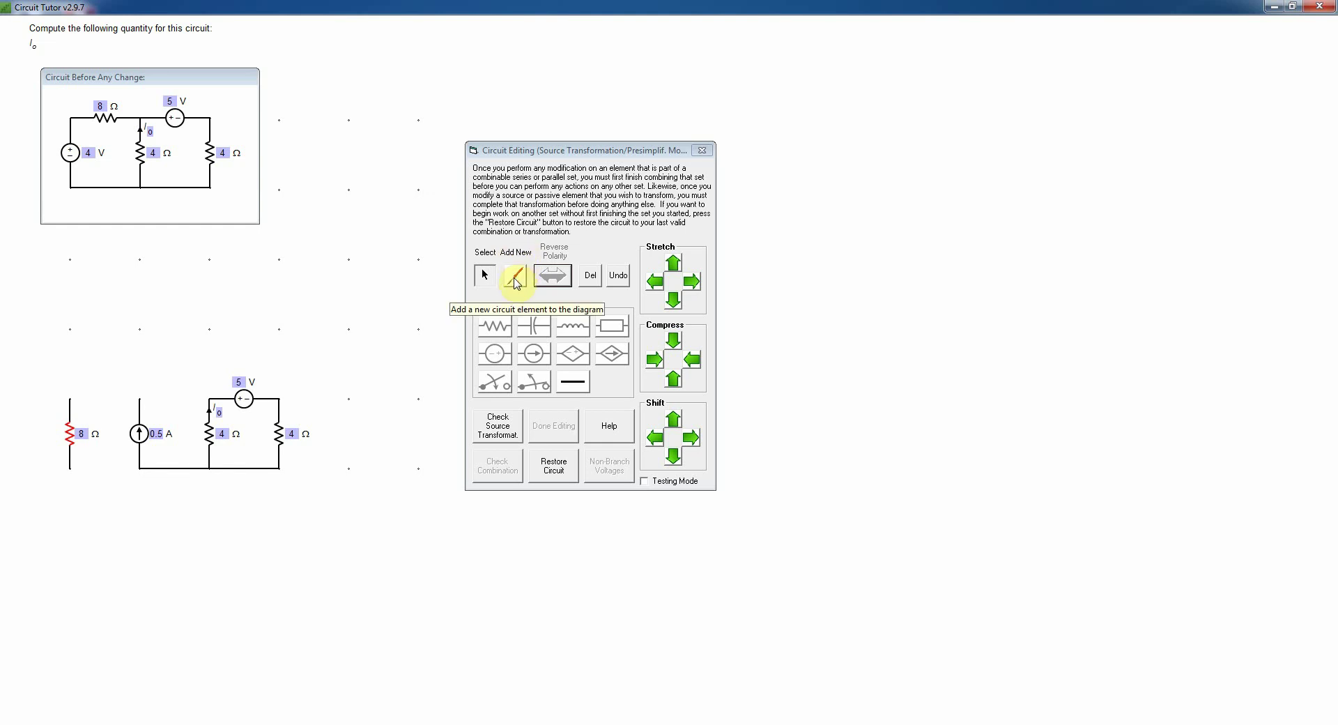
- Add two wires connecting the 8 Ω resistor across the 0.5 A source, then reselect the resistor
click(516, 281)
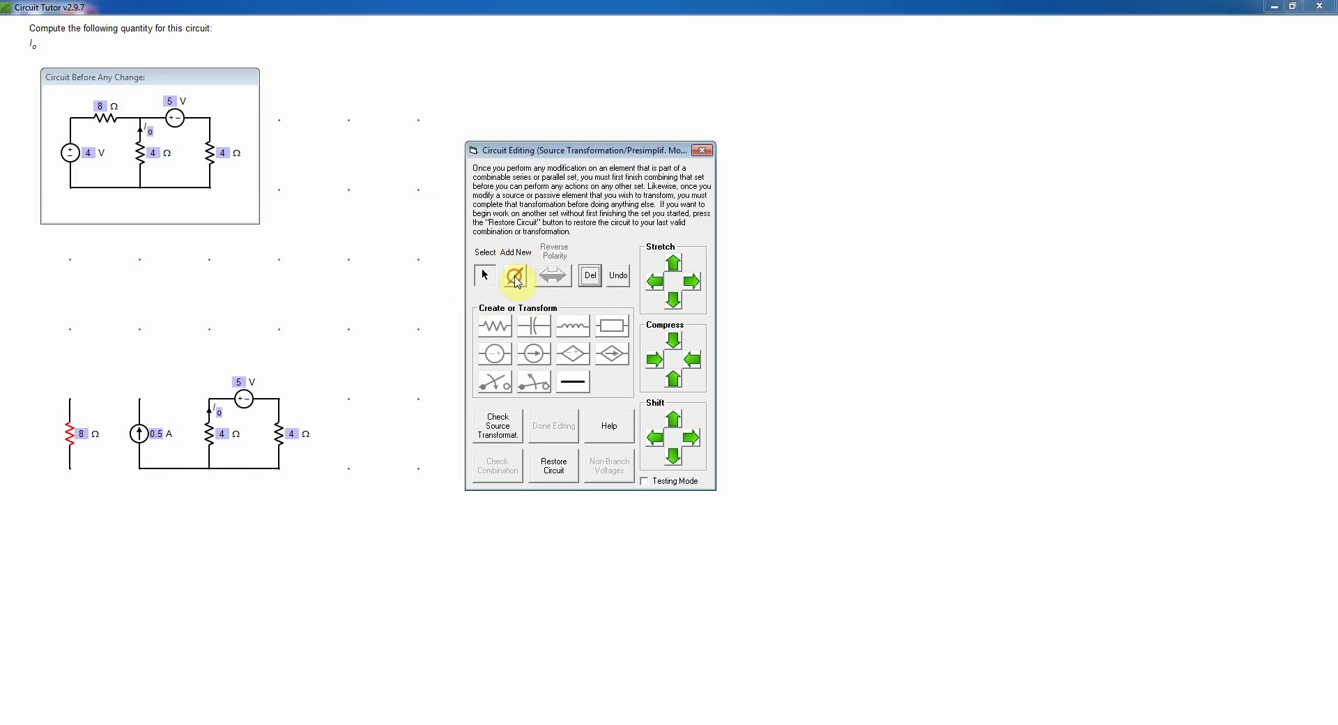
click(575, 385)
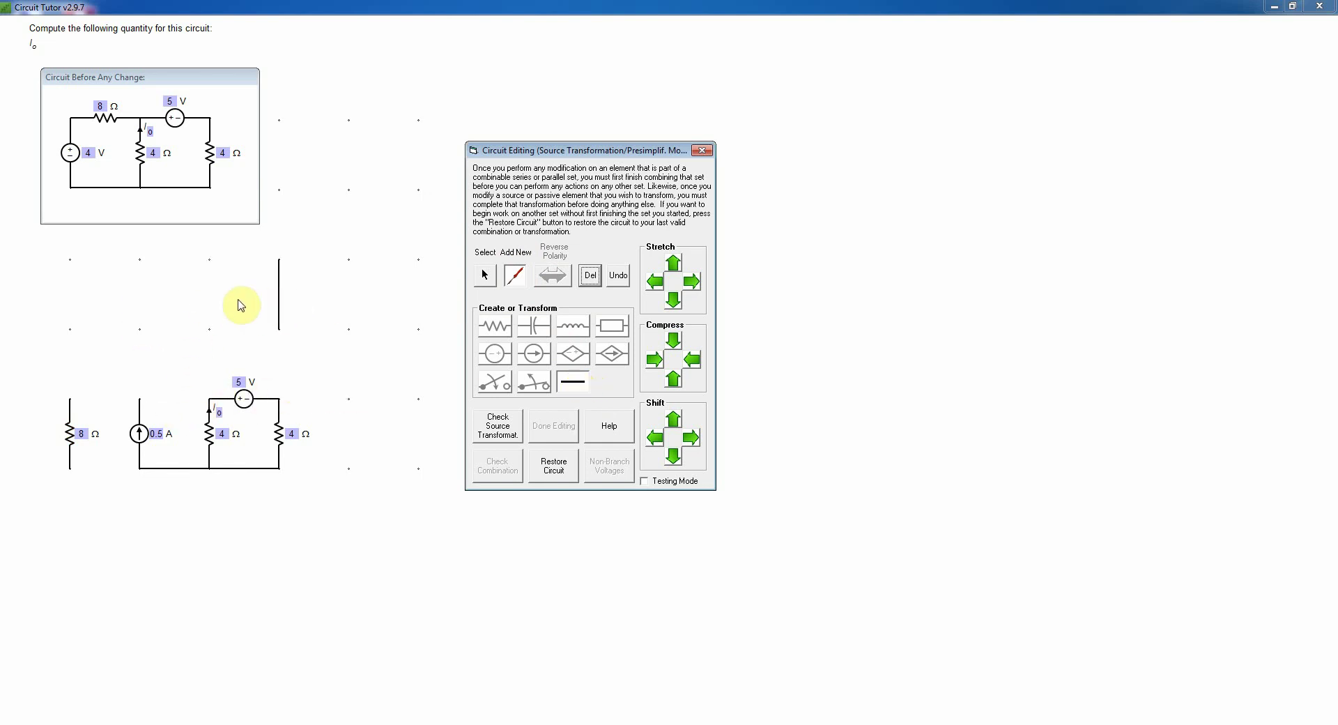
click(174, 399)
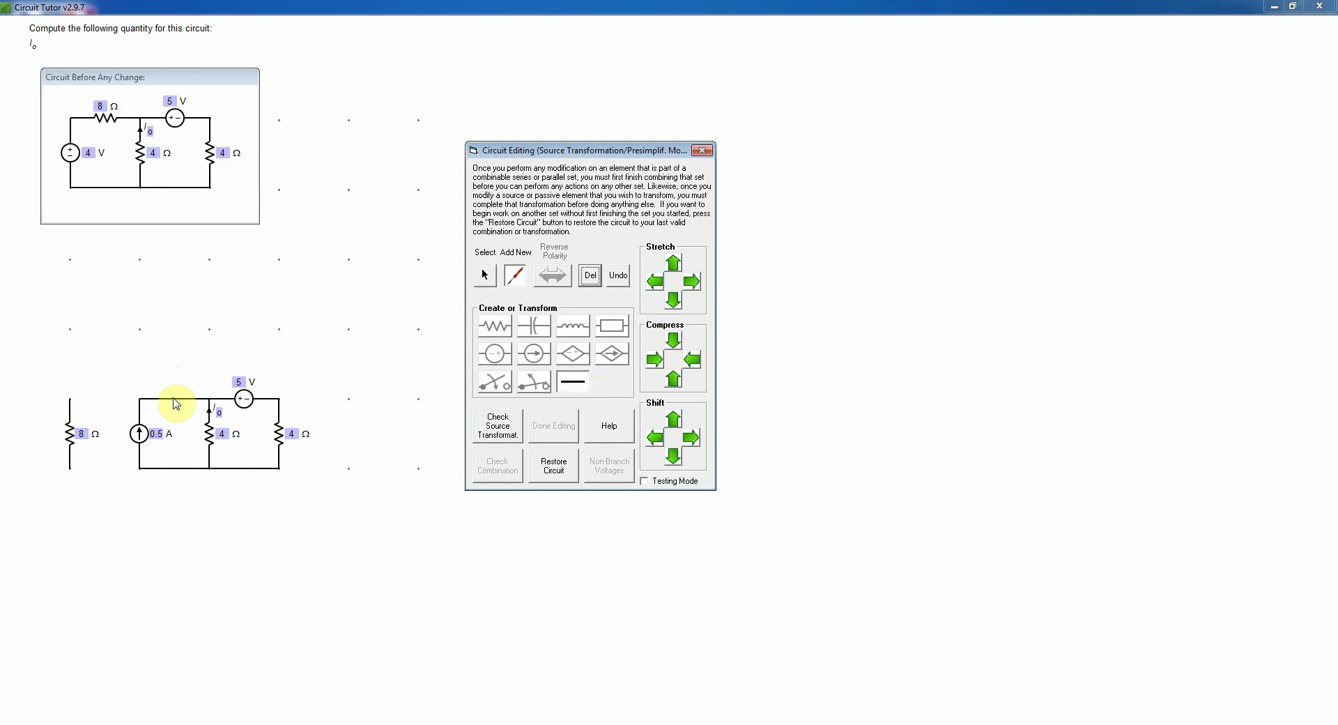
click(176, 403)
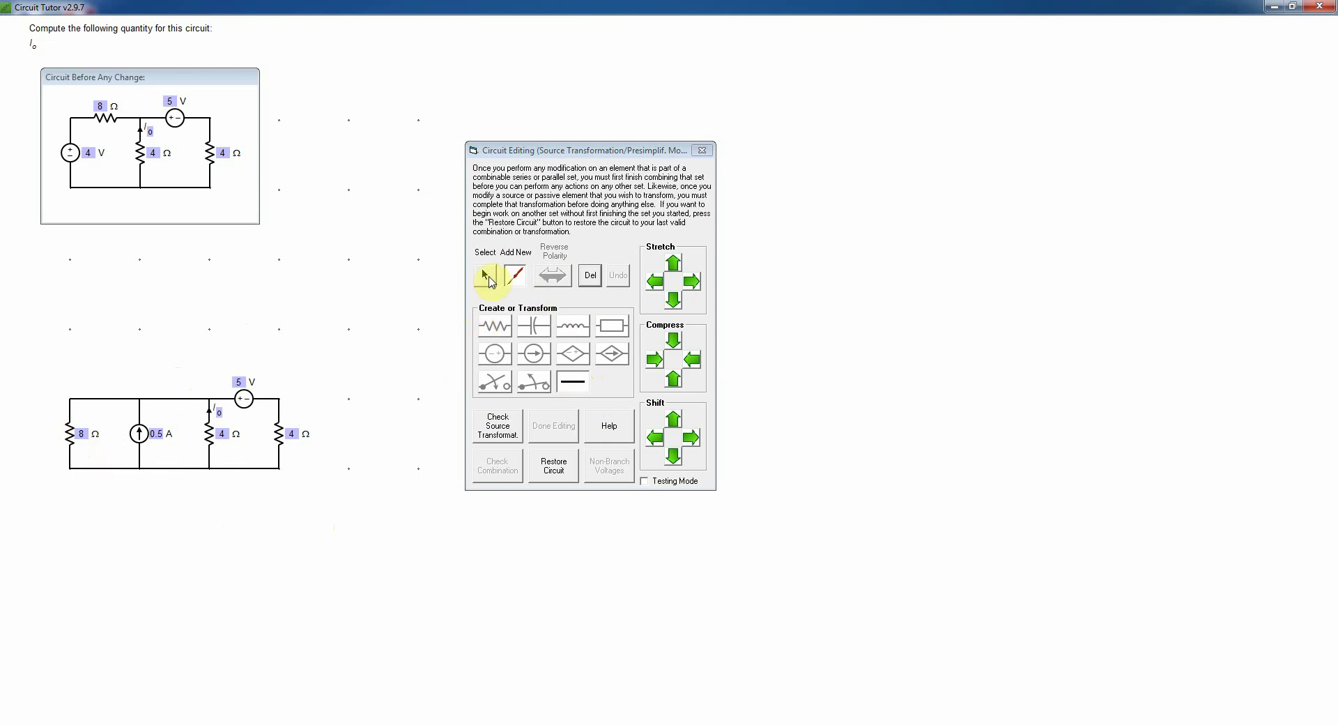
click(488, 278)
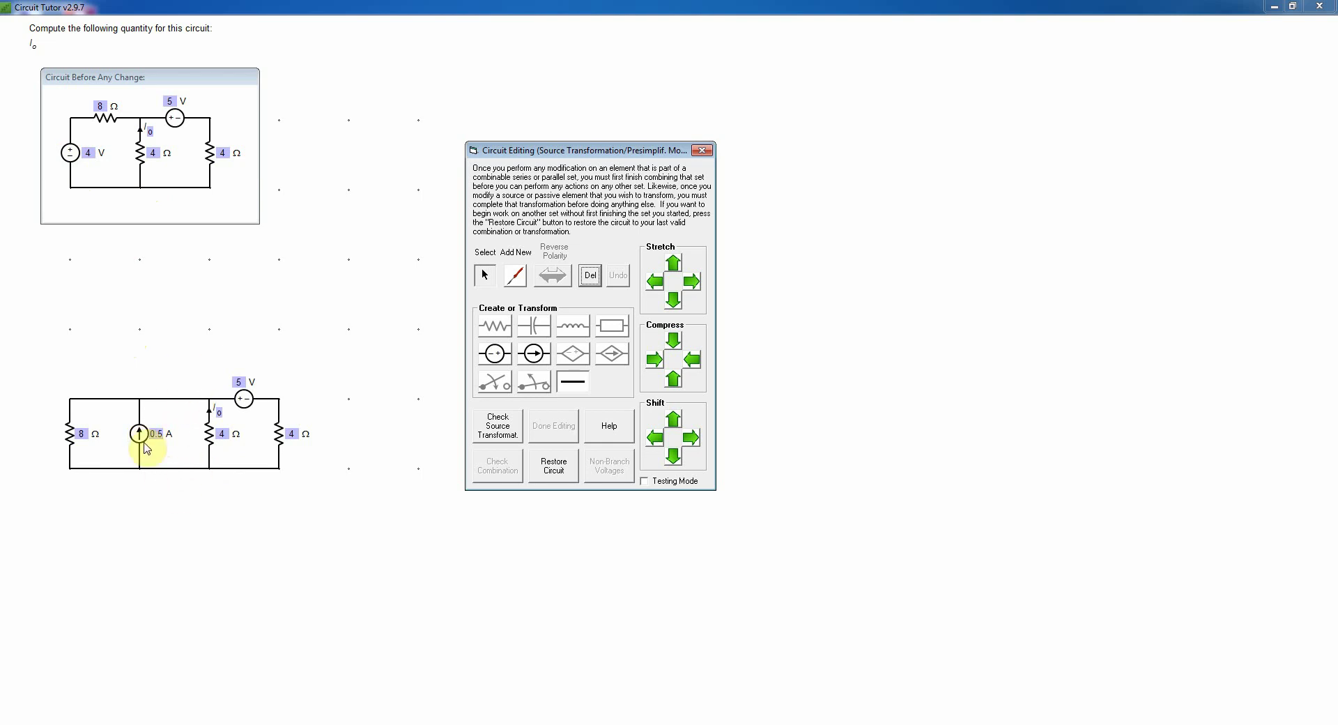
click(78, 419)
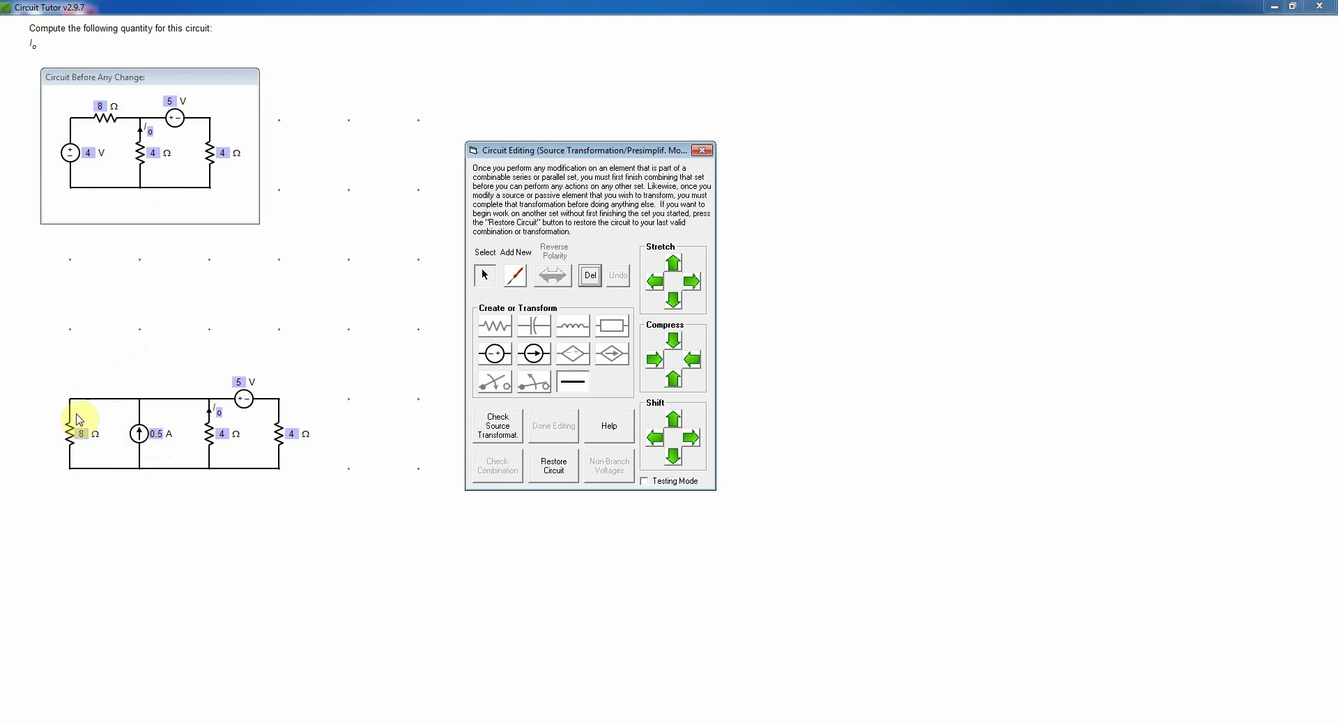
- Check the 0.5 A source transformation and acknowledge the Correct! confirmation
click(505, 437)
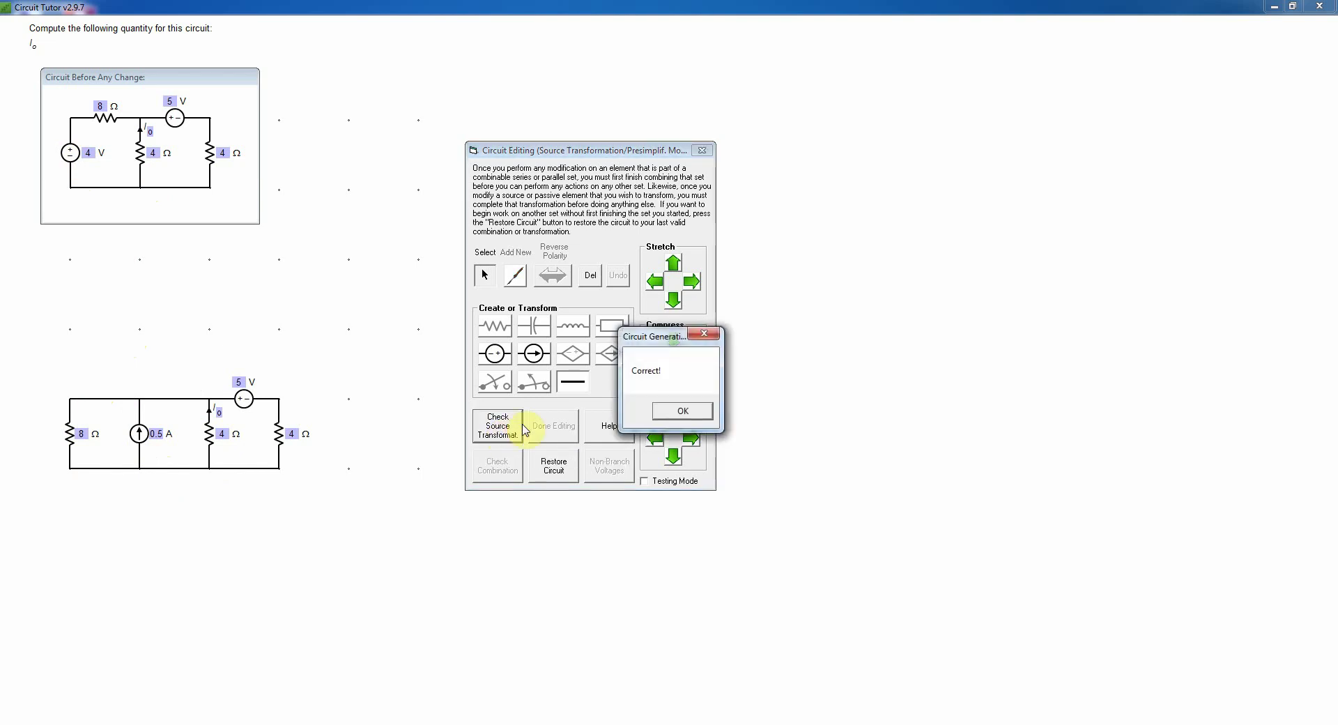
click(680, 412)
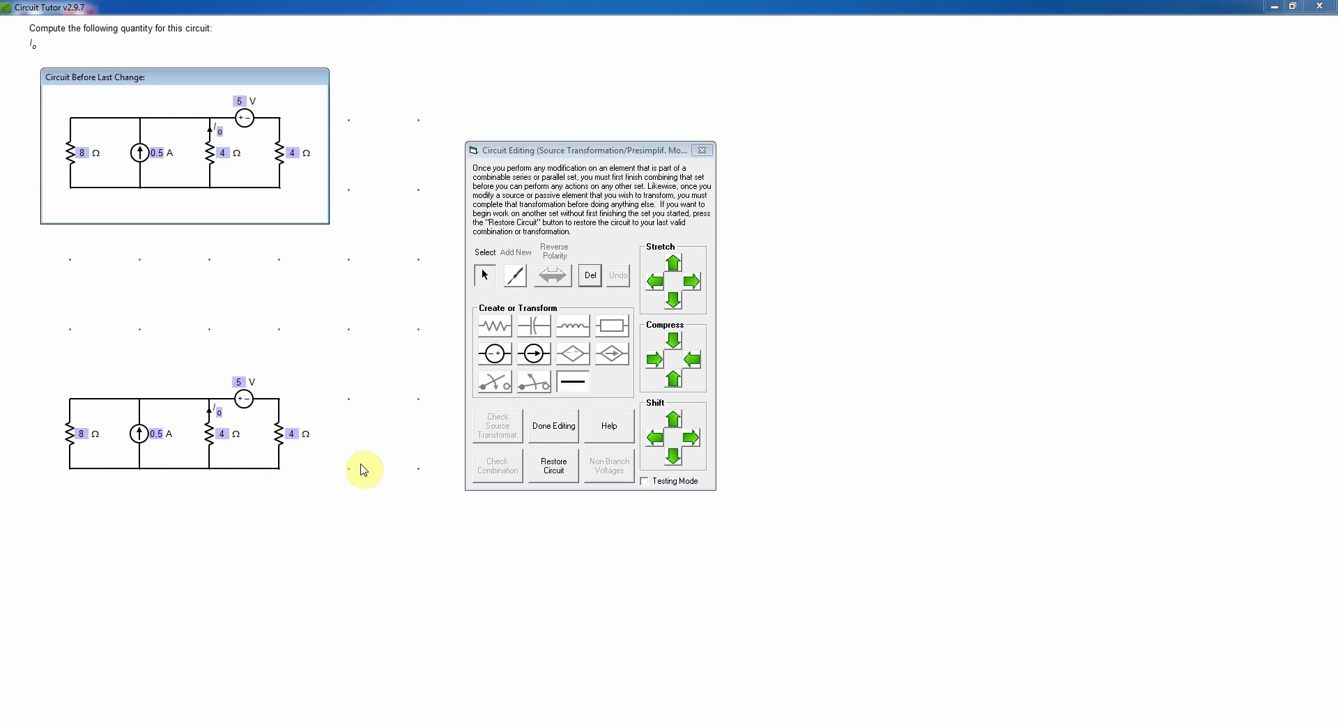
- Convert the 5 V source into a current source and enter 1.25 as its value
click(245, 402)
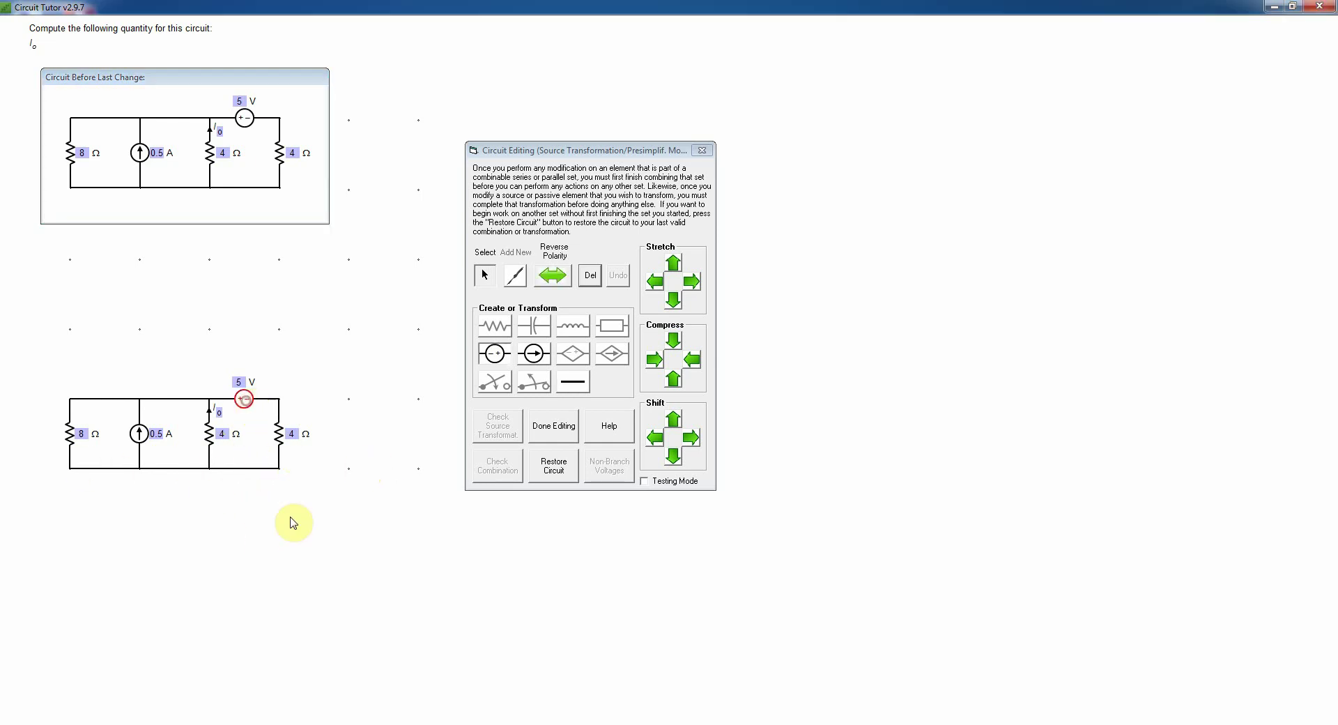
click(535, 354)
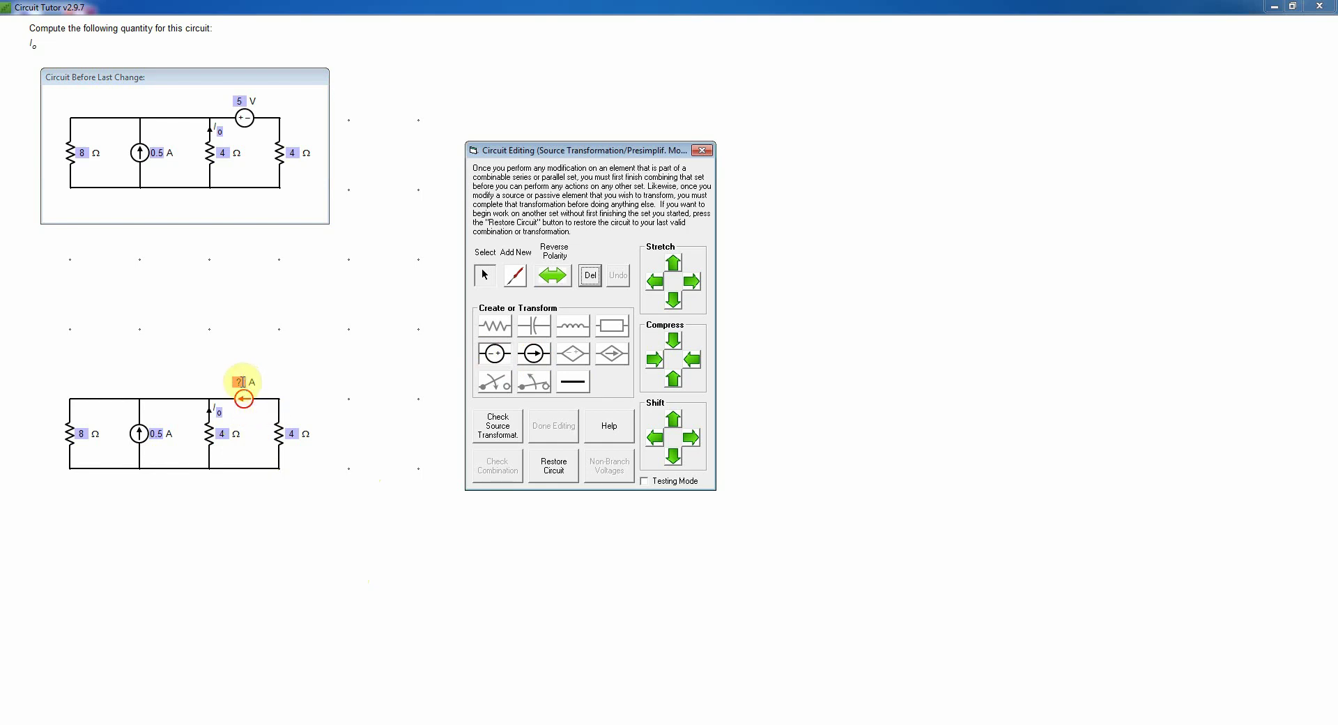
click(238, 382)
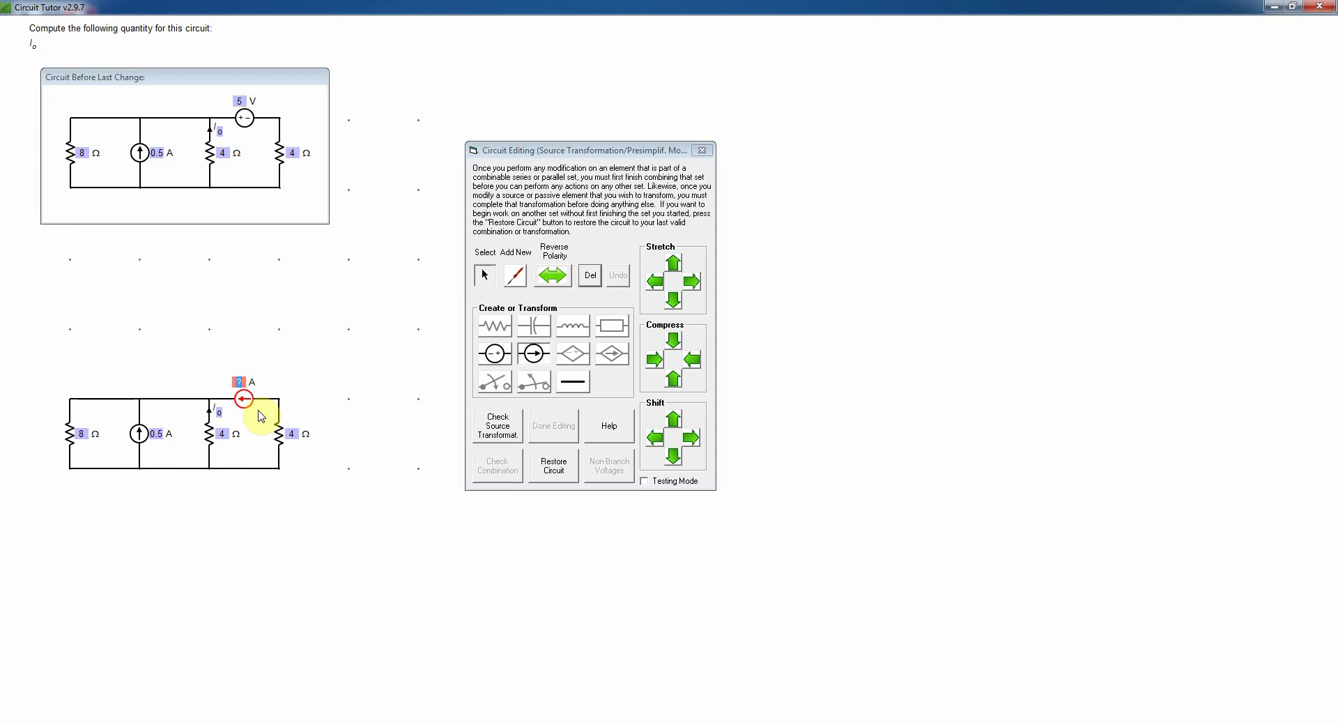
text(1.25)
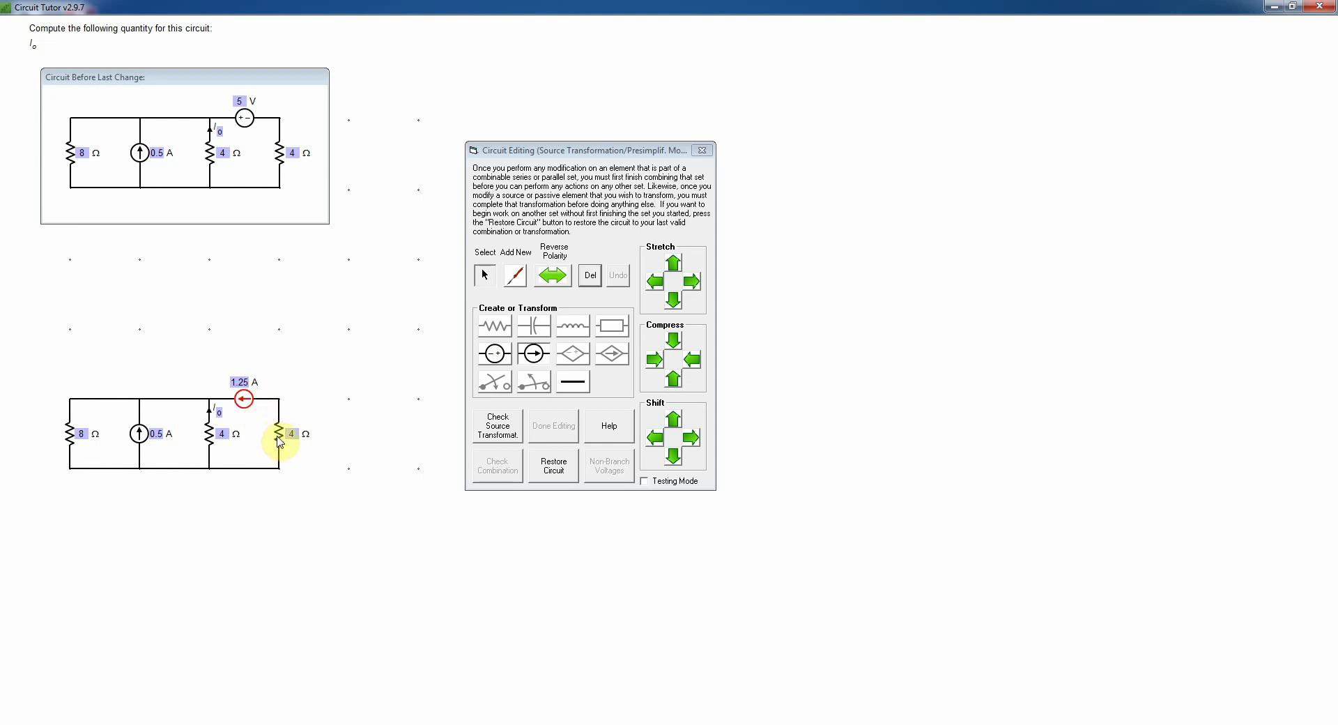
- Move the right 4 Ω resistor above the circuit and wire both ends across the 1.25 A source
drag(277, 439, 237, 343)
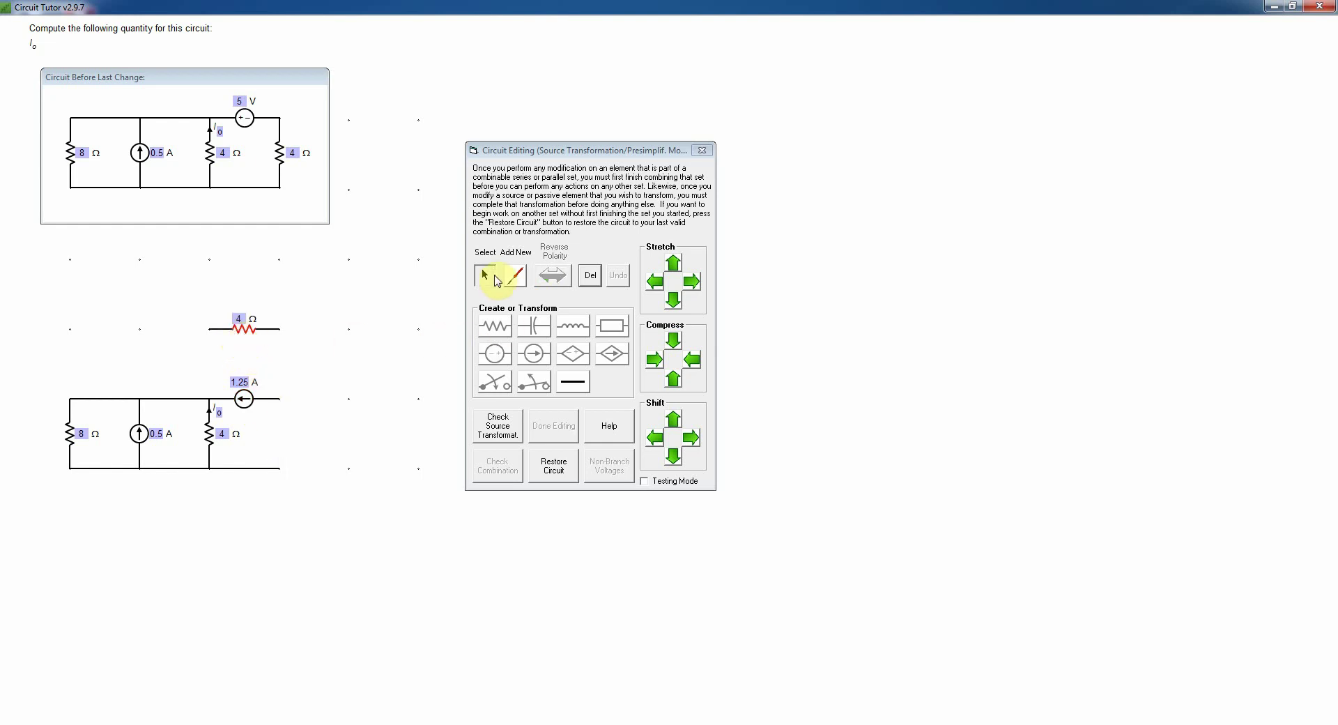
click(518, 276)
click(281, 368)
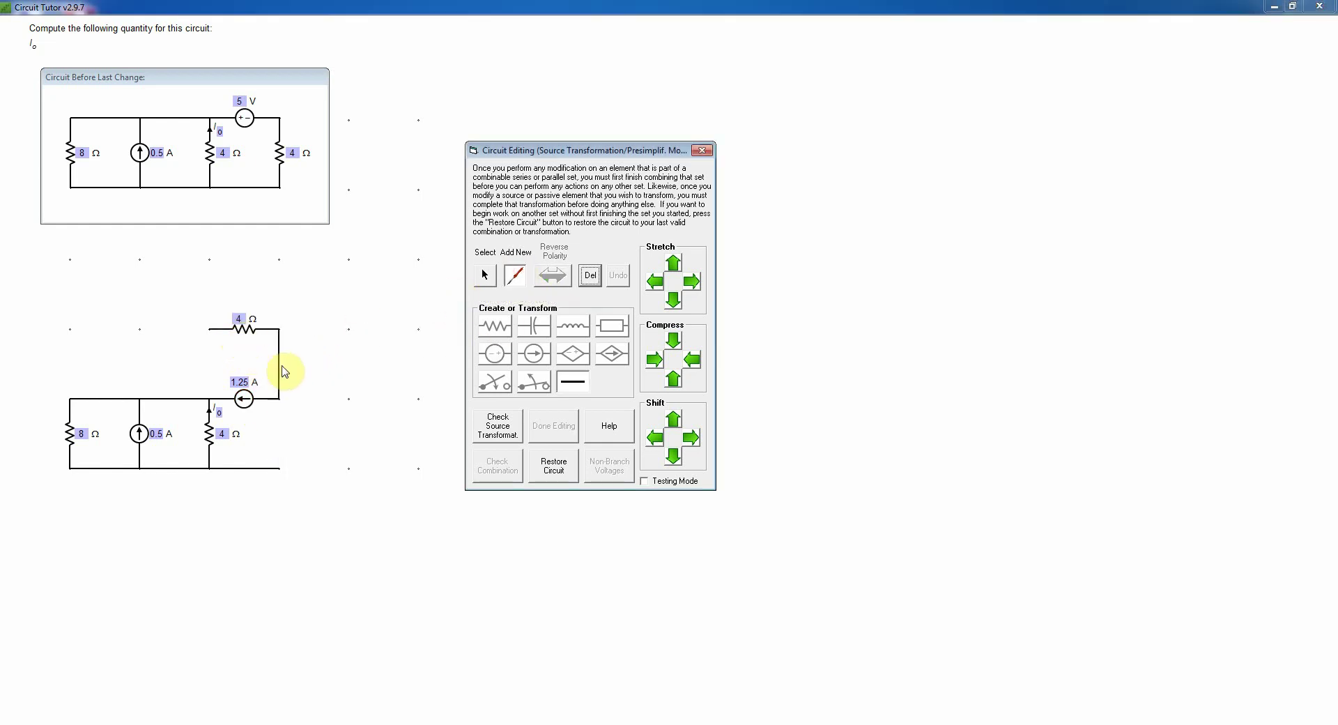
click(209, 380)
click(276, 433)
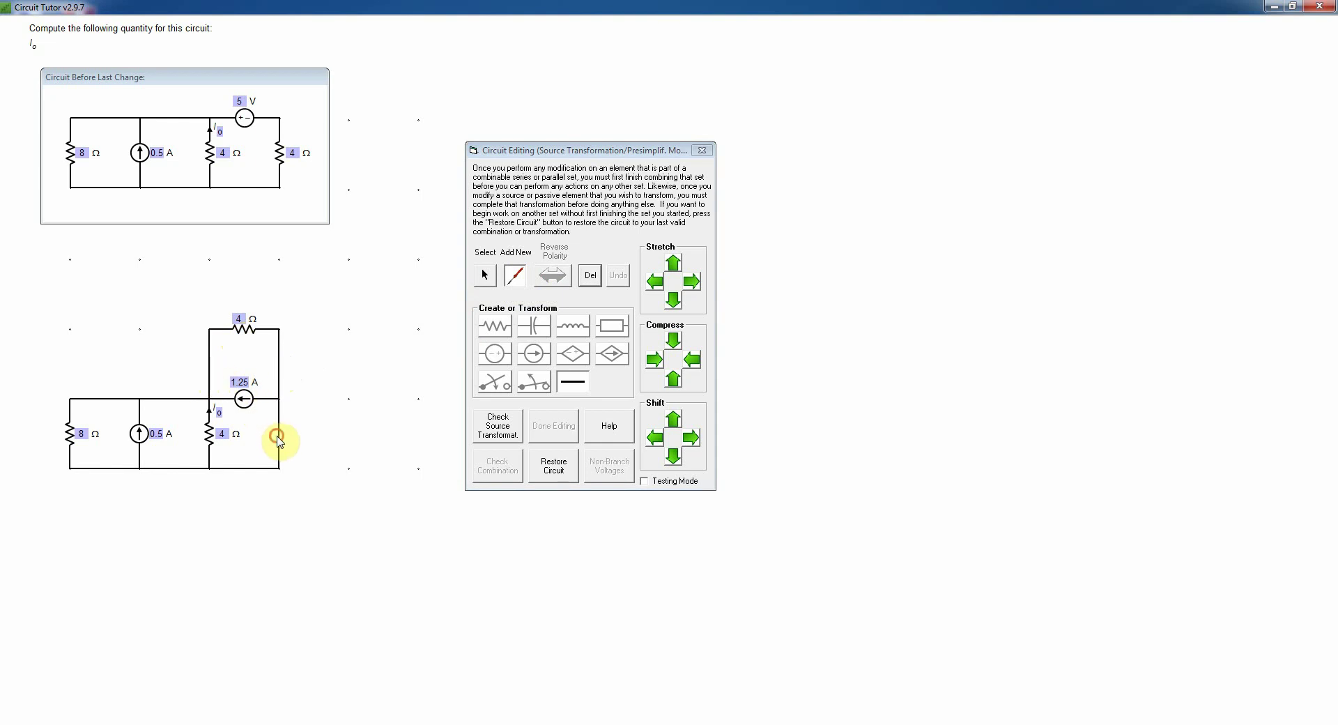
click(484, 274)
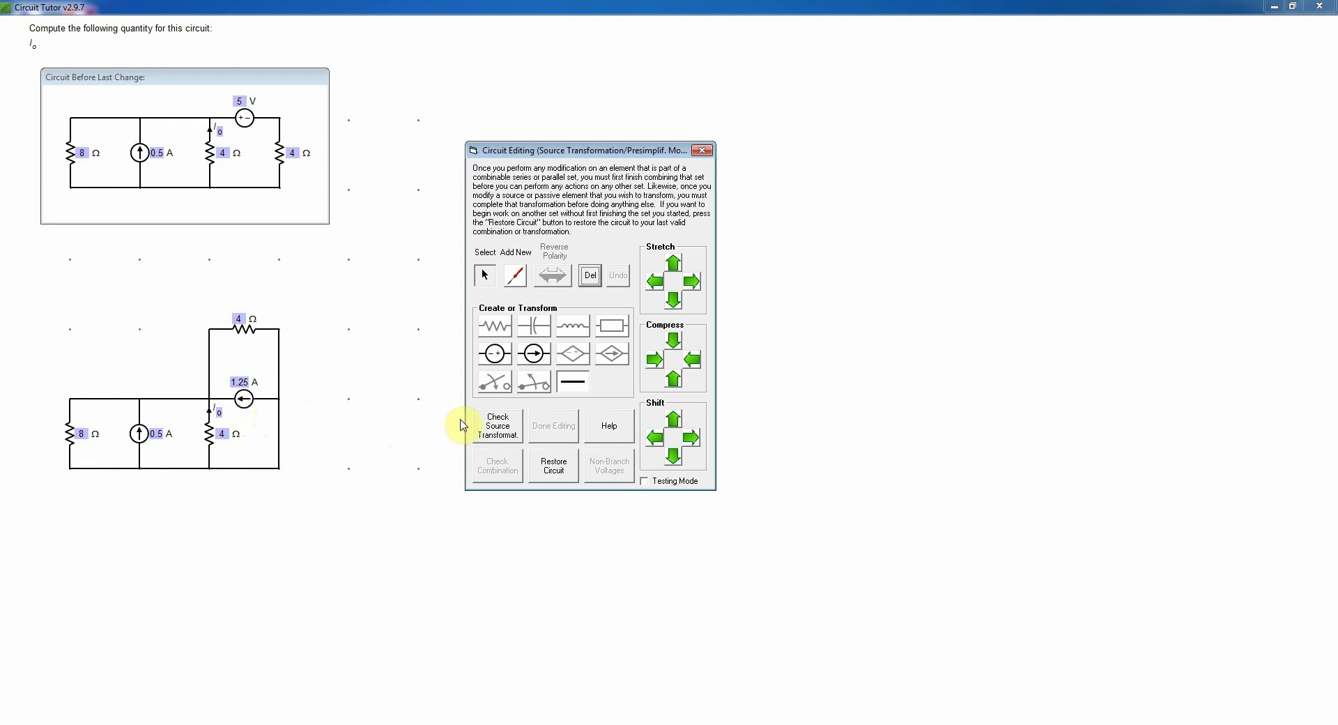
- Check the 1.25 A source transformation and acknowledge the Correct! result
click(498, 433)
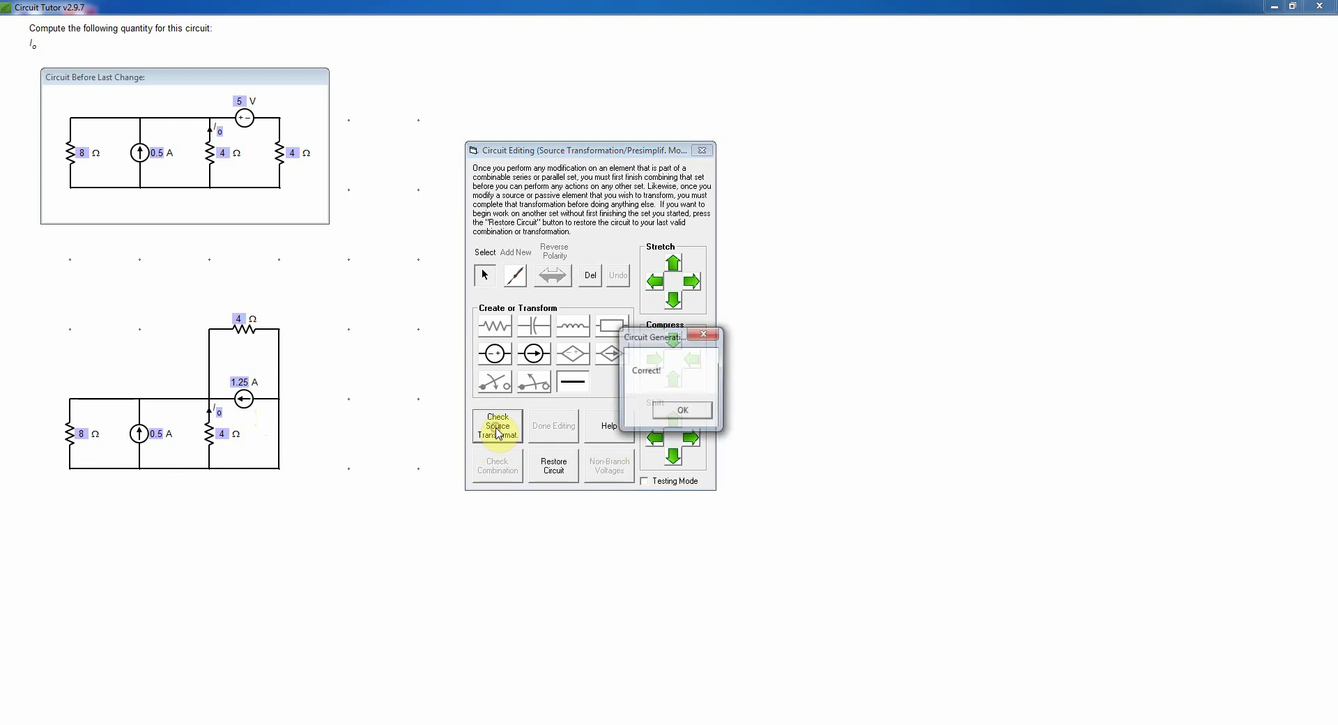
click(683, 412)
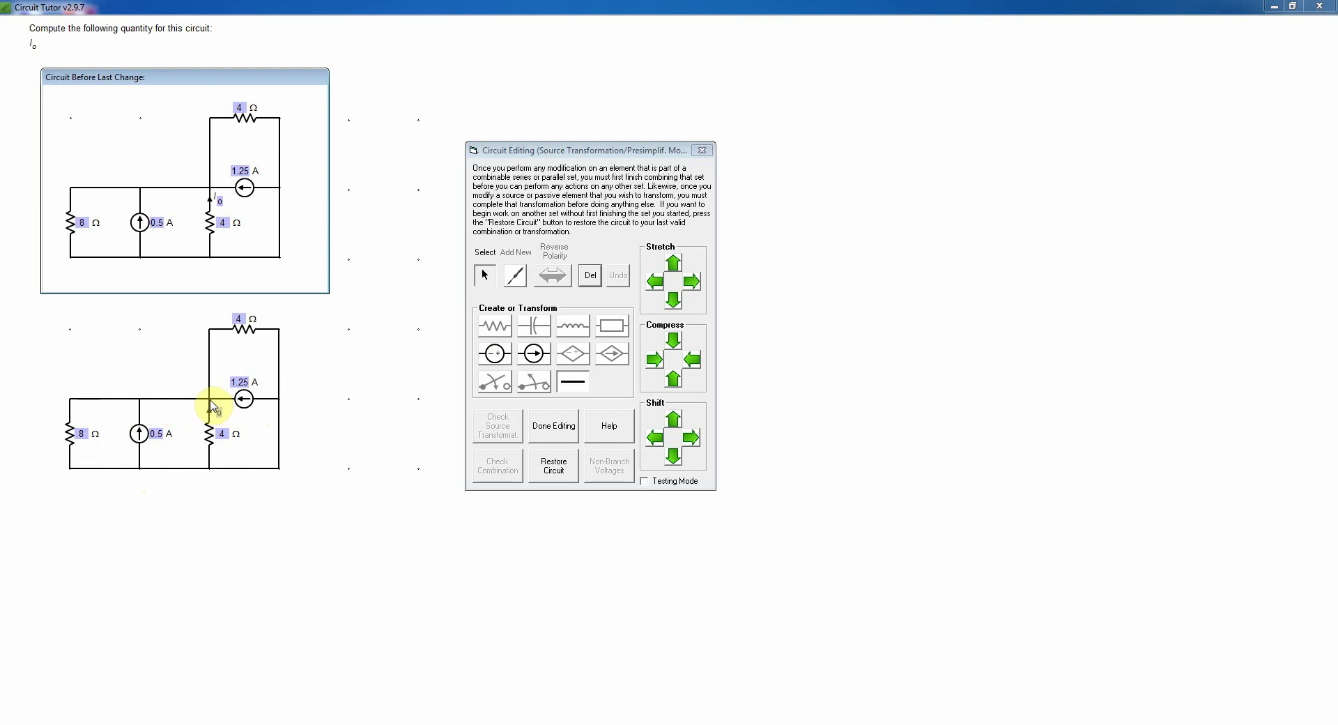
- Raise the 0.5 A source to 1.75 A, delete the 1.25 A source, and confirm the combination
click(159, 434)
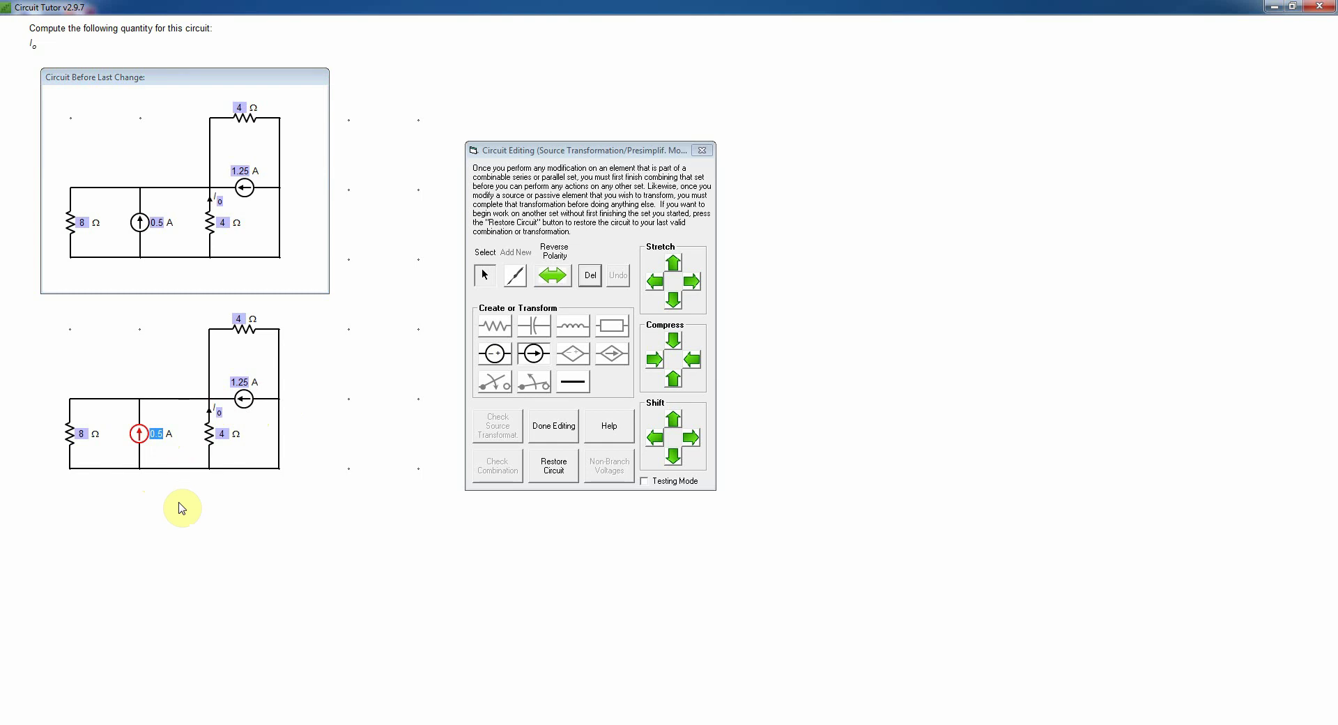
text(1.75)
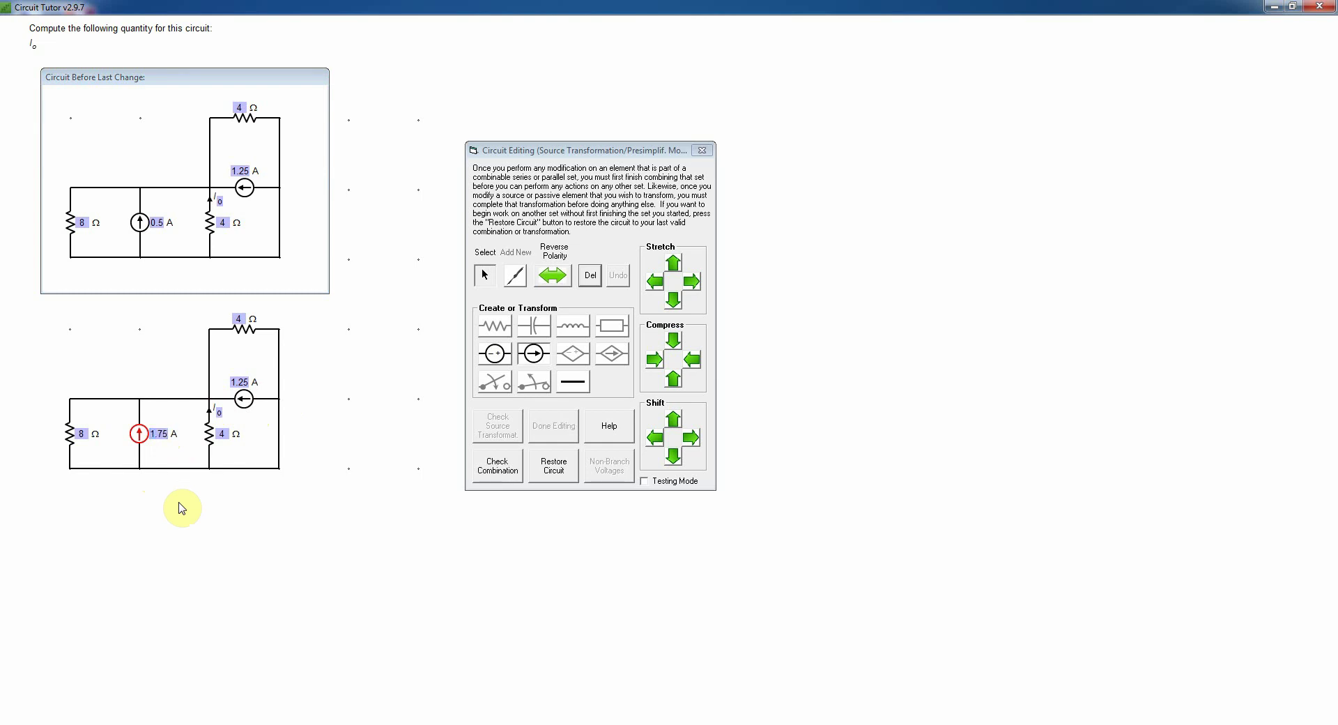
click(245, 401)
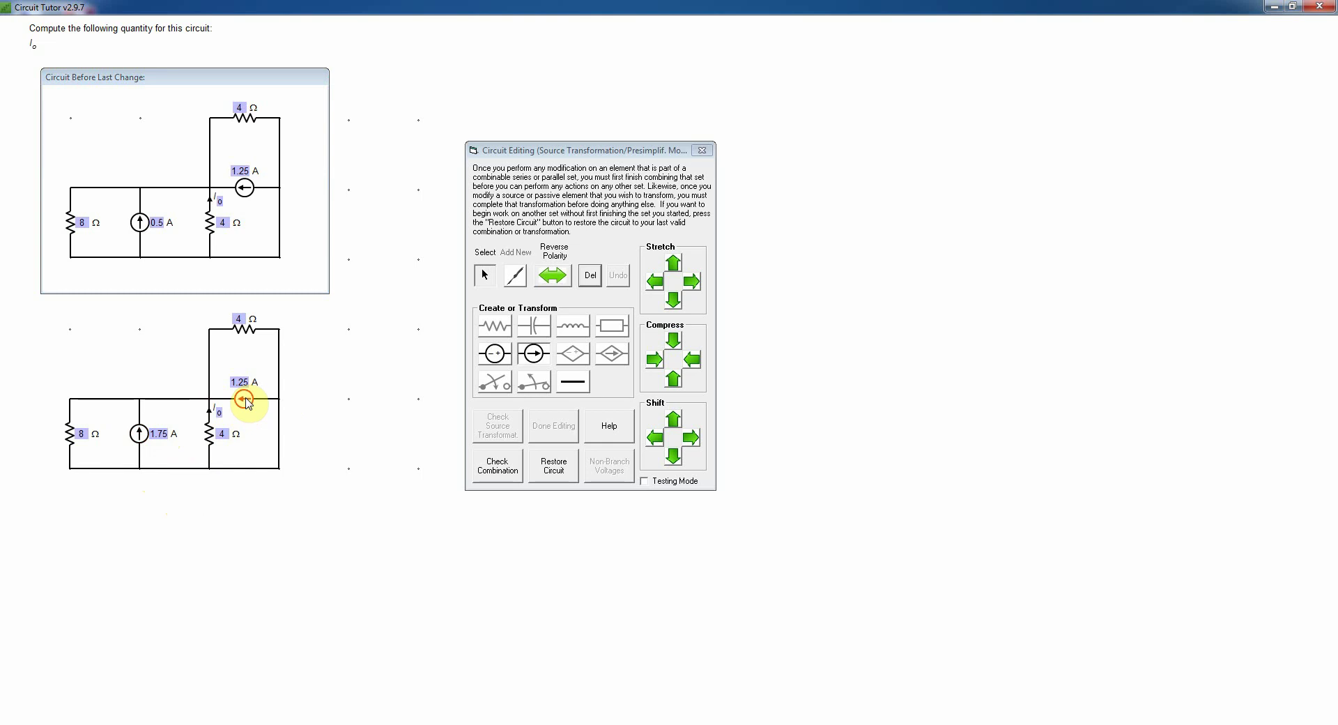
key(Delete)
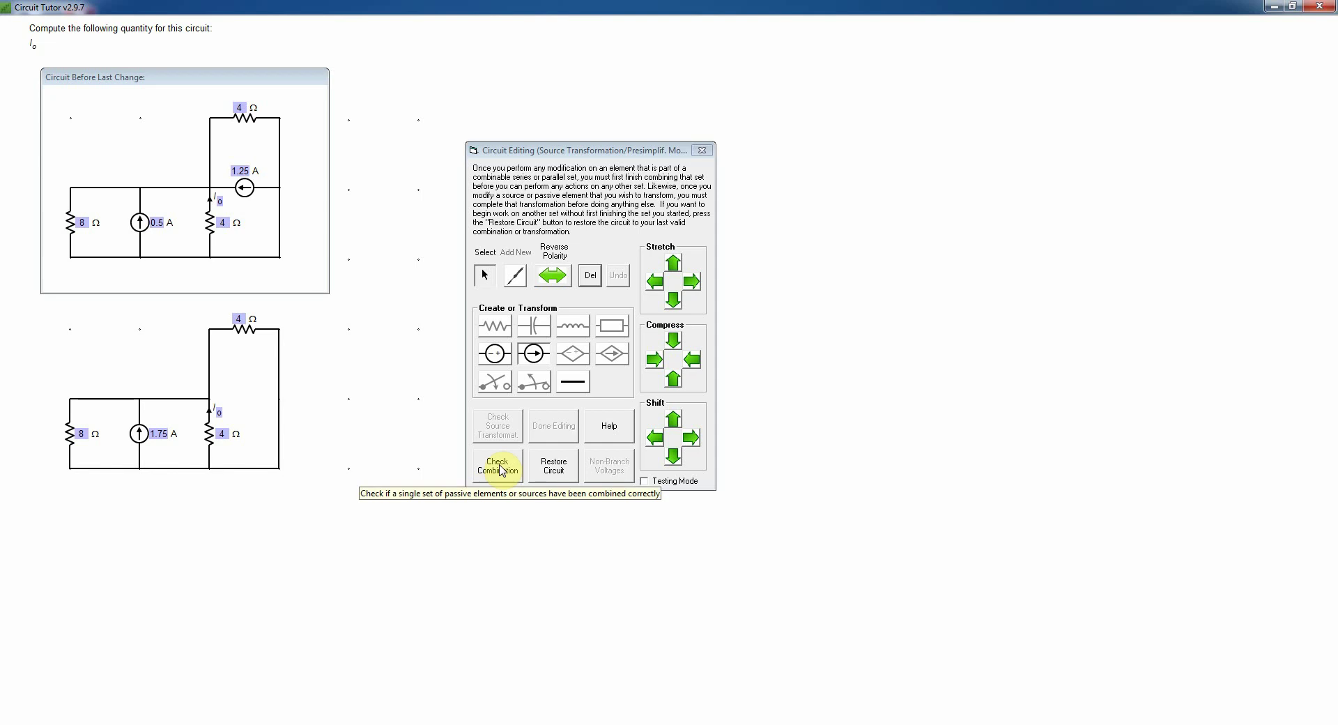
click(501, 470)
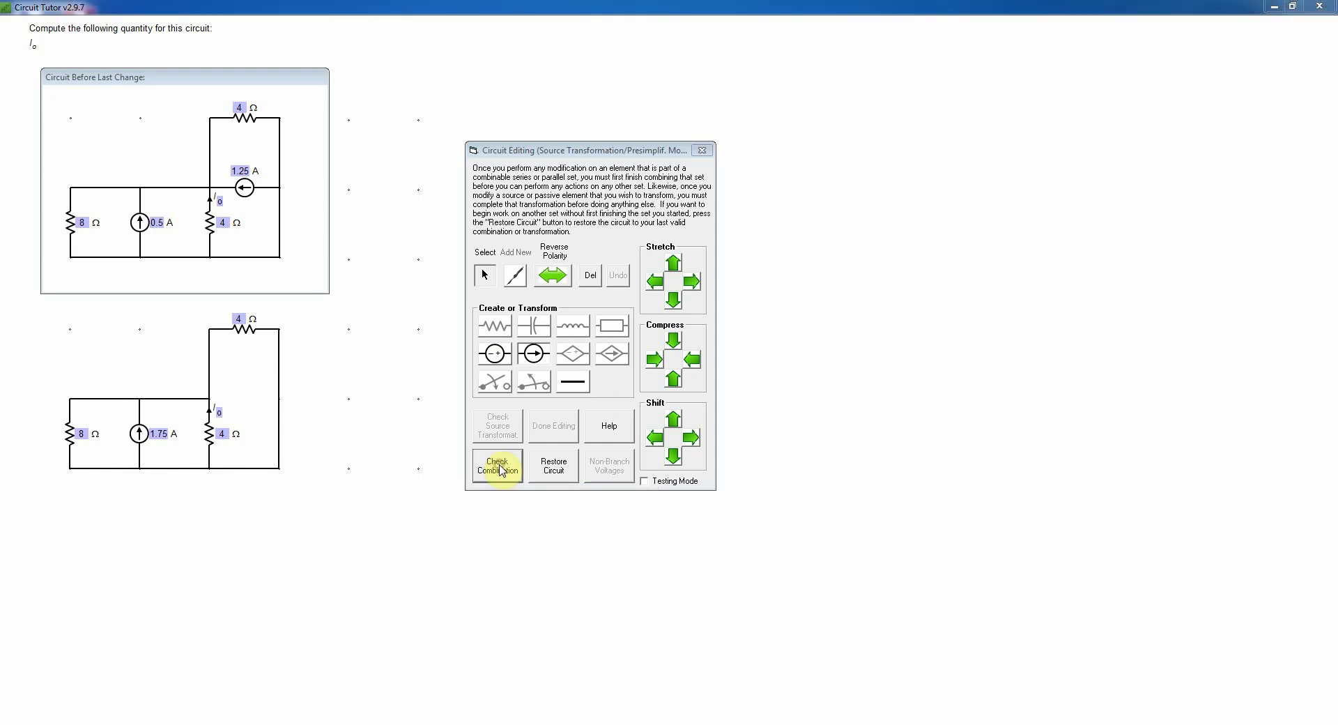
click(684, 411)
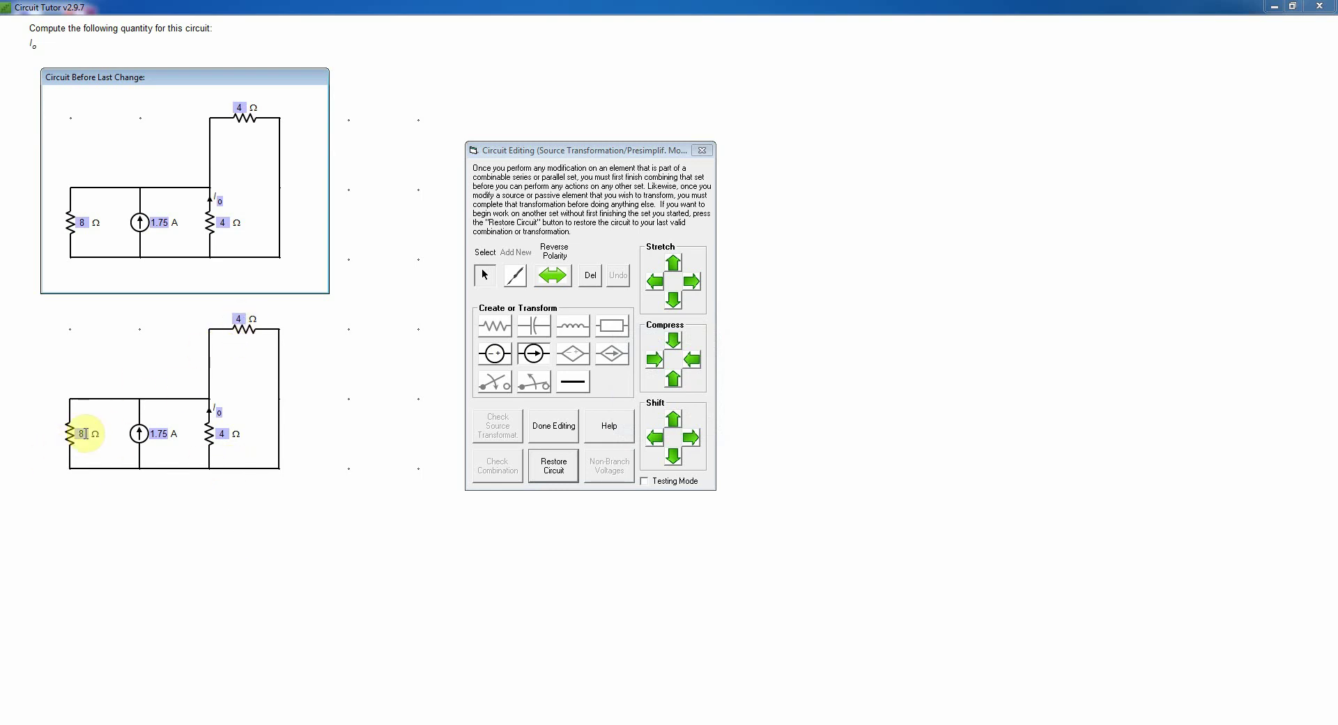
- Change the 8 Ω resistor to 2.67 Ω, delete the top 4 Ω resistor, and confirm the combination
click(83, 434)
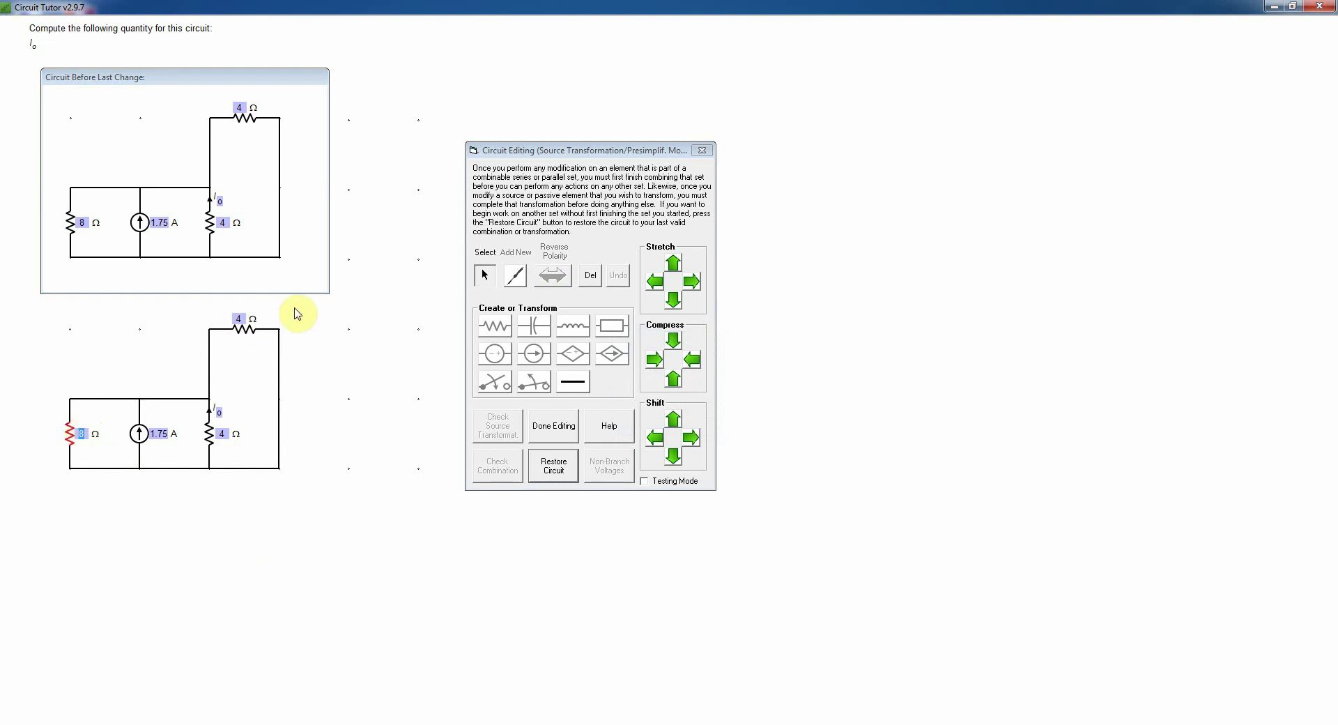
click(81, 434)
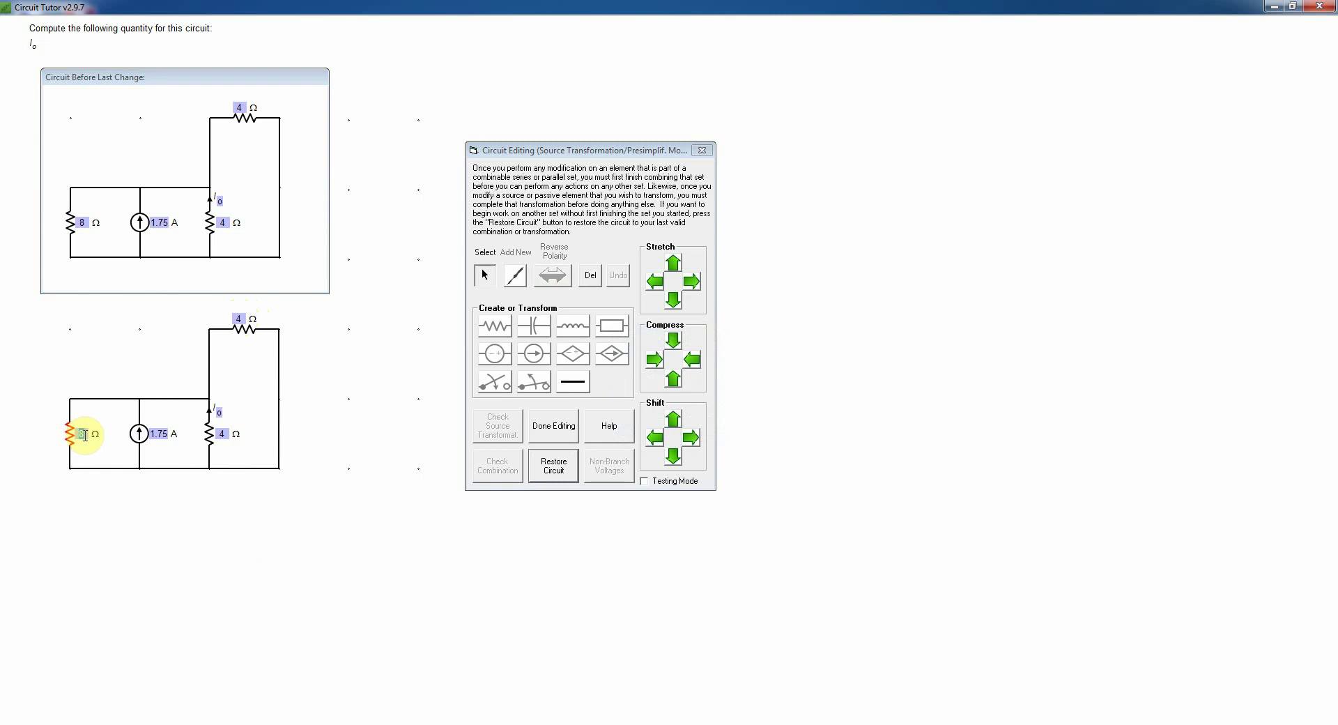
text(2.67)
key(Return)
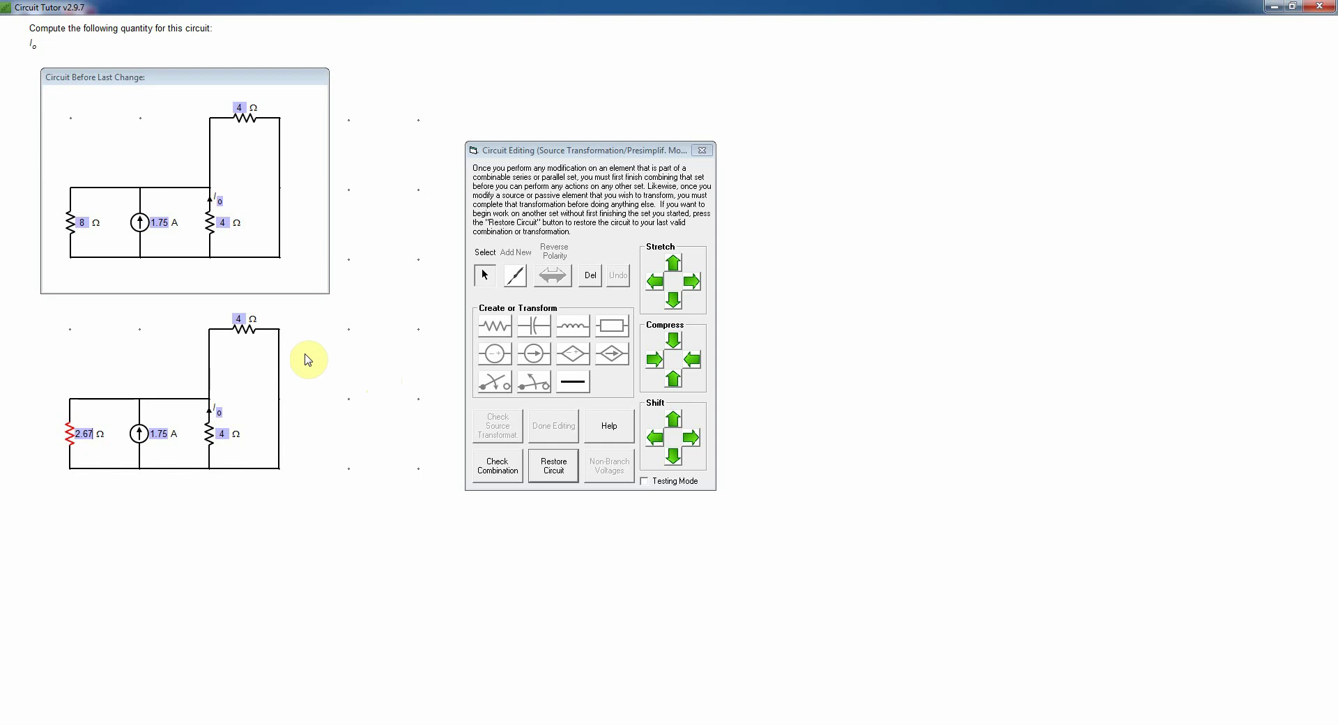
click(240, 332)
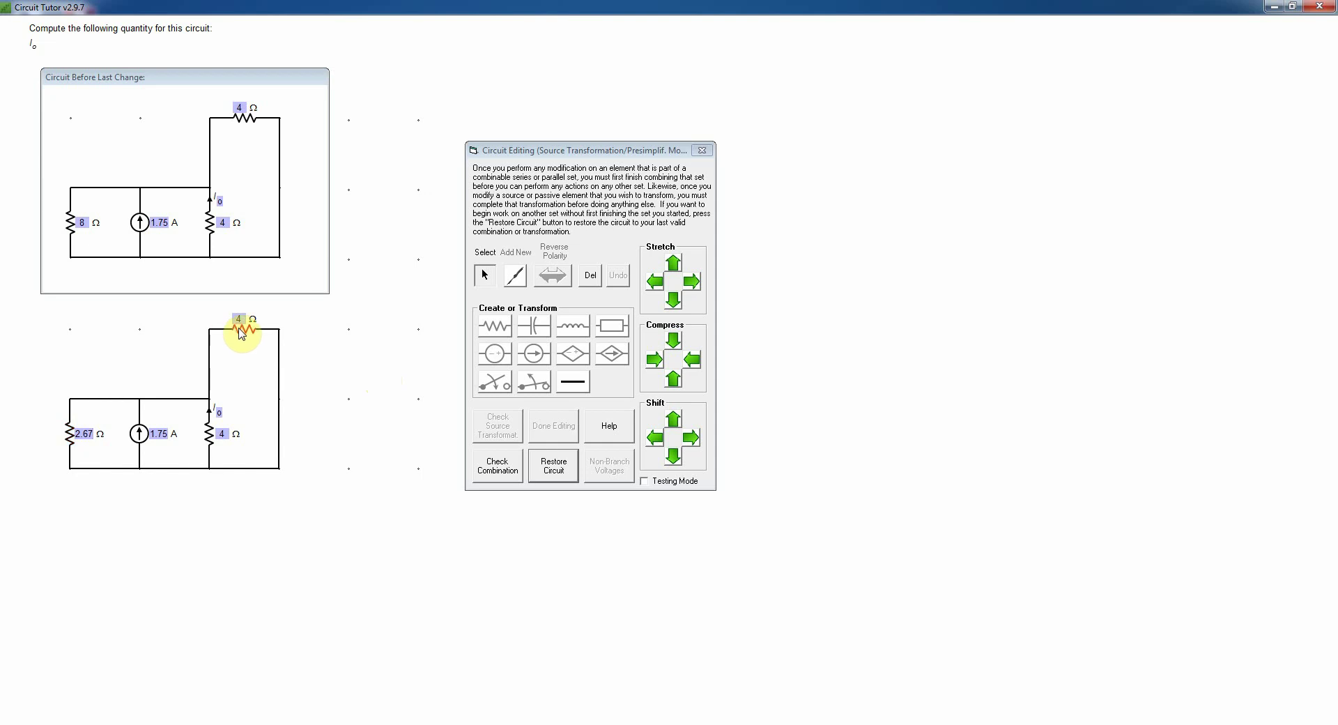
key(Delete)
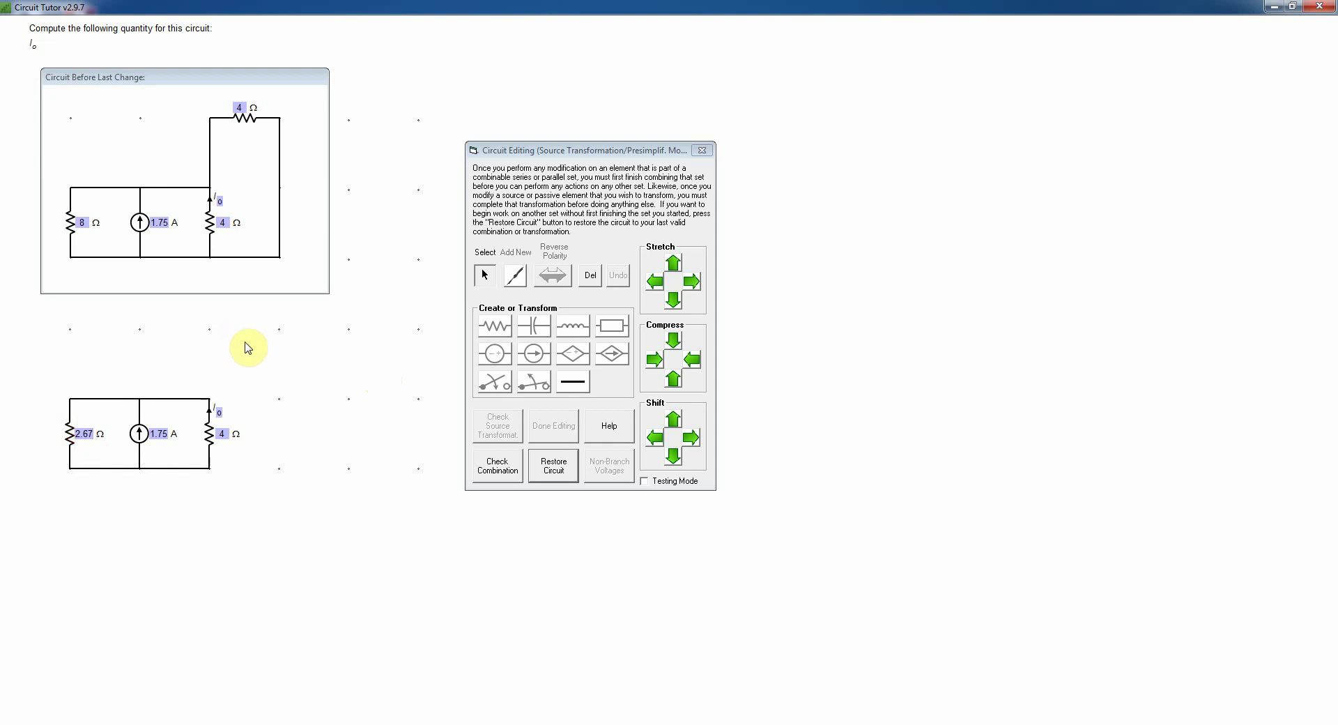
click(512, 474)
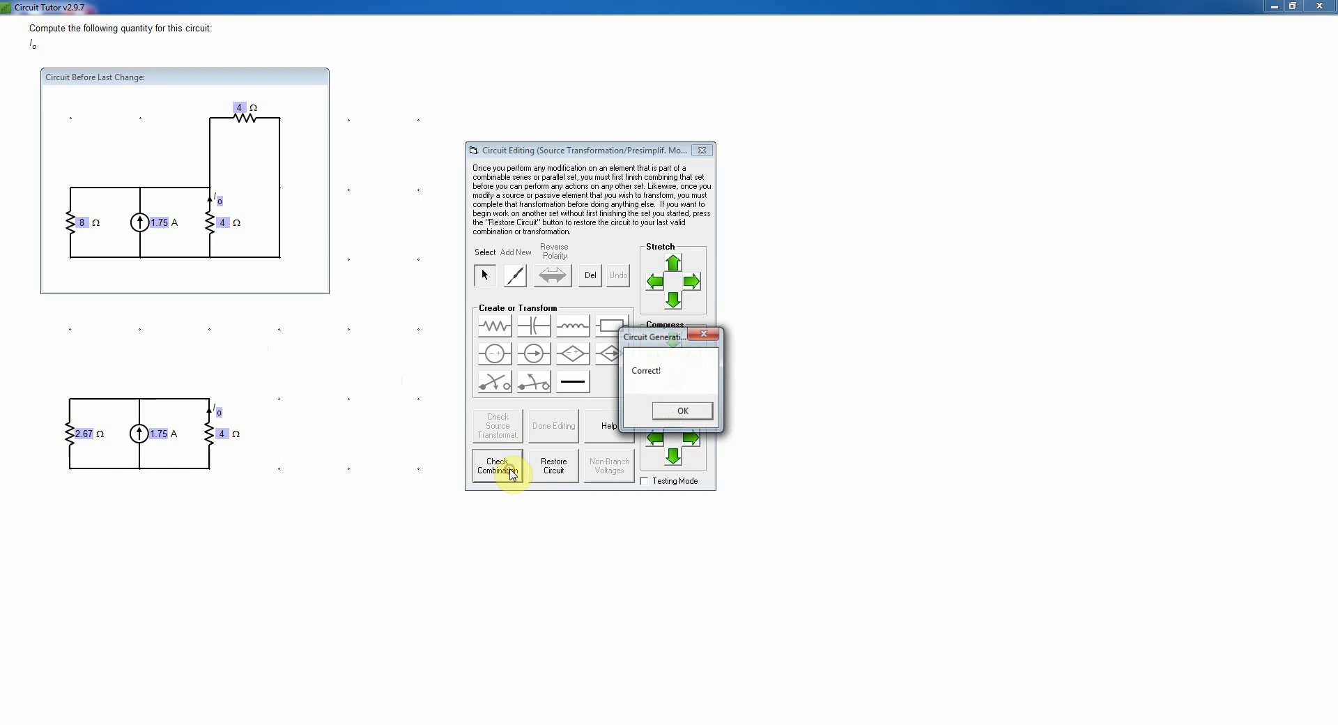
click(687, 410)
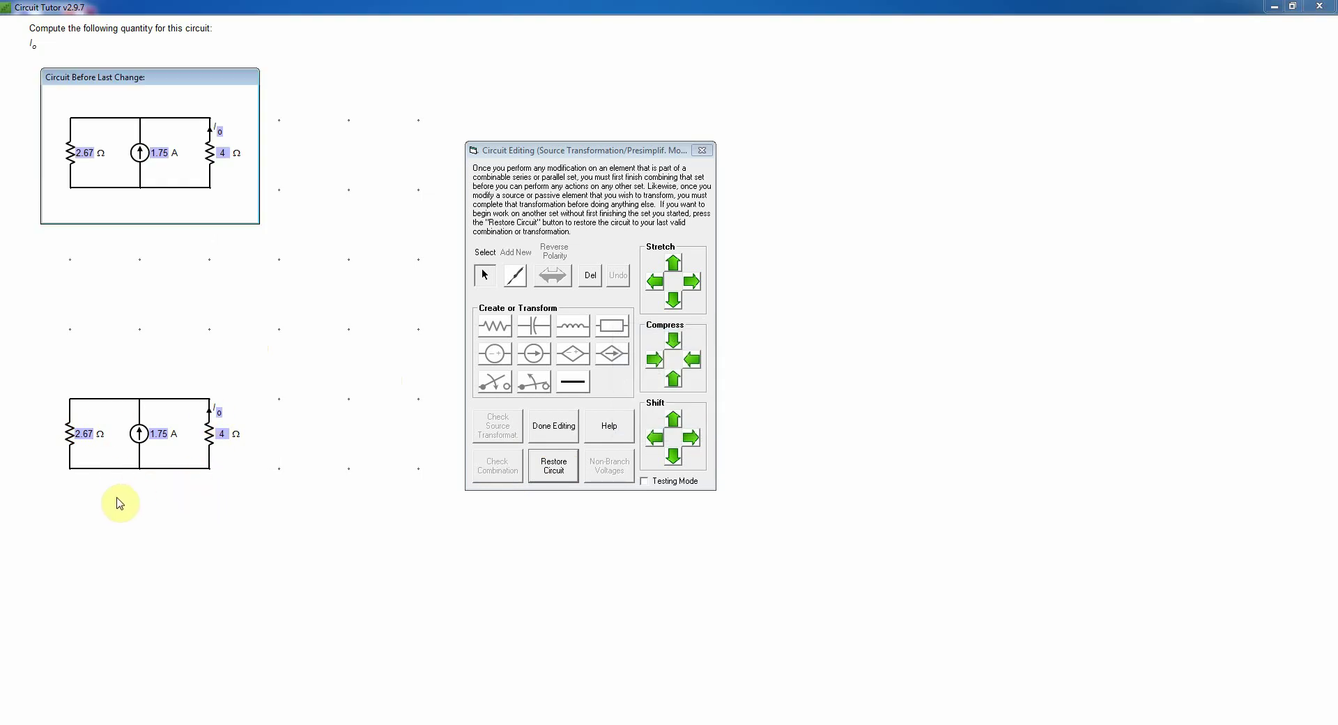
- Finish editing and choose Single Node-Pair analysis with a Sought Branch Current equation
click(547, 432)
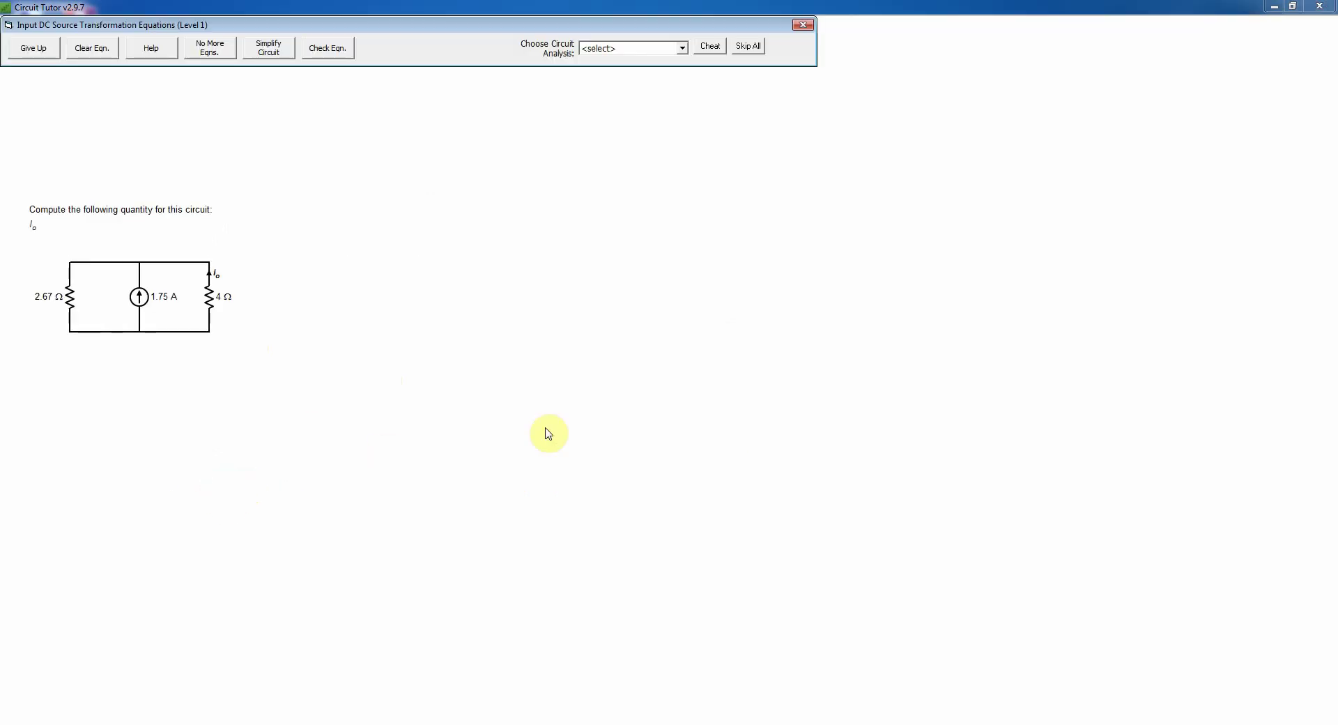
click(683, 48)
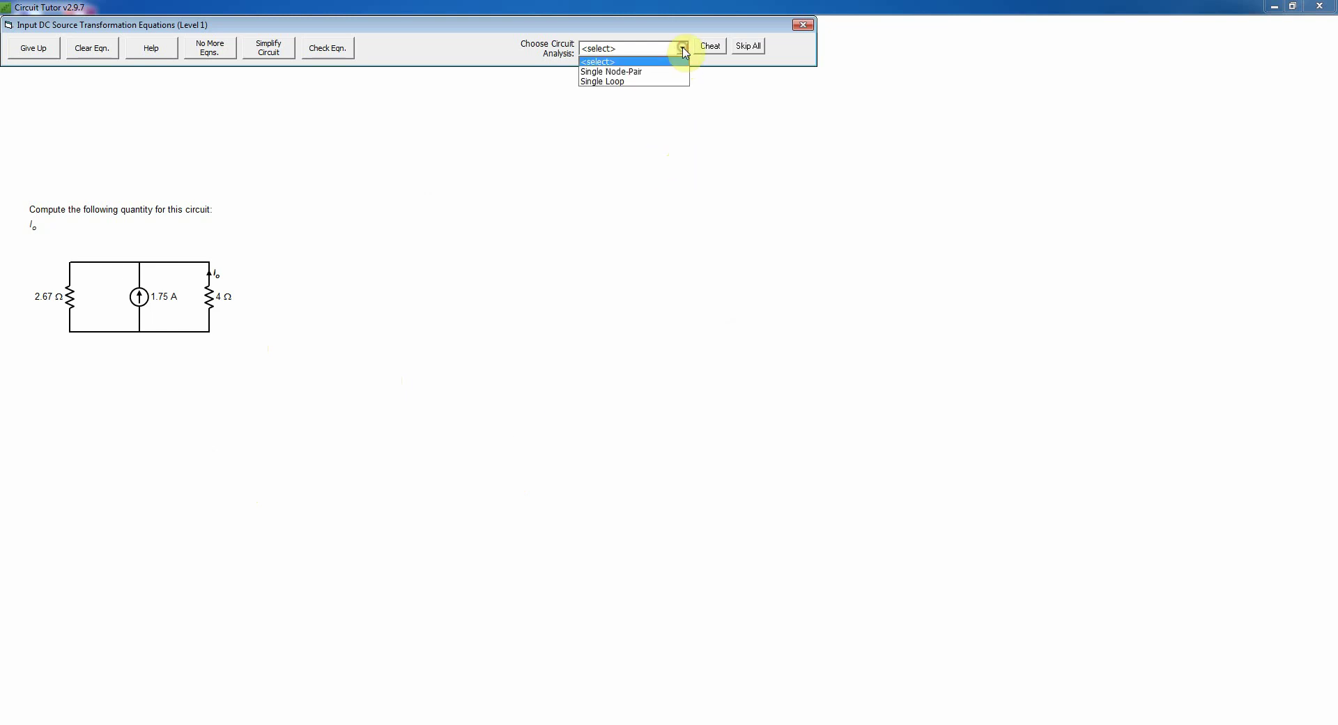
click(645, 72)
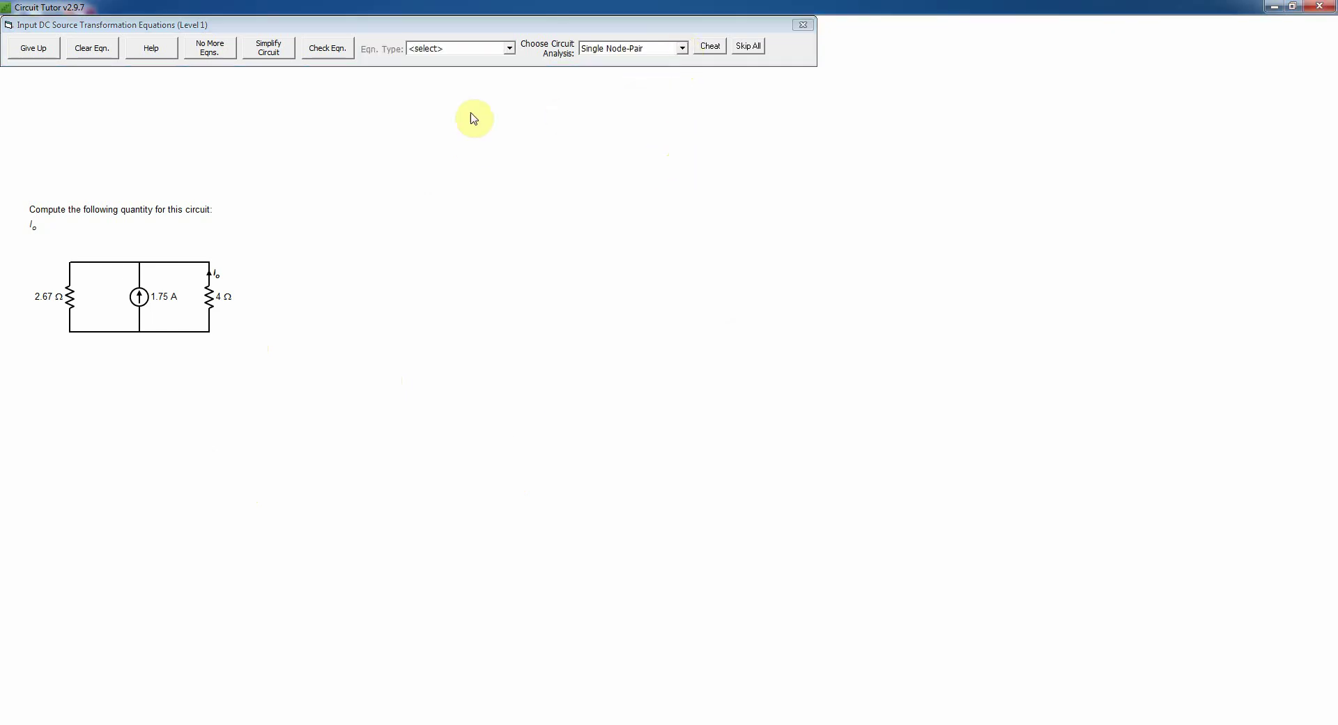
click(509, 50)
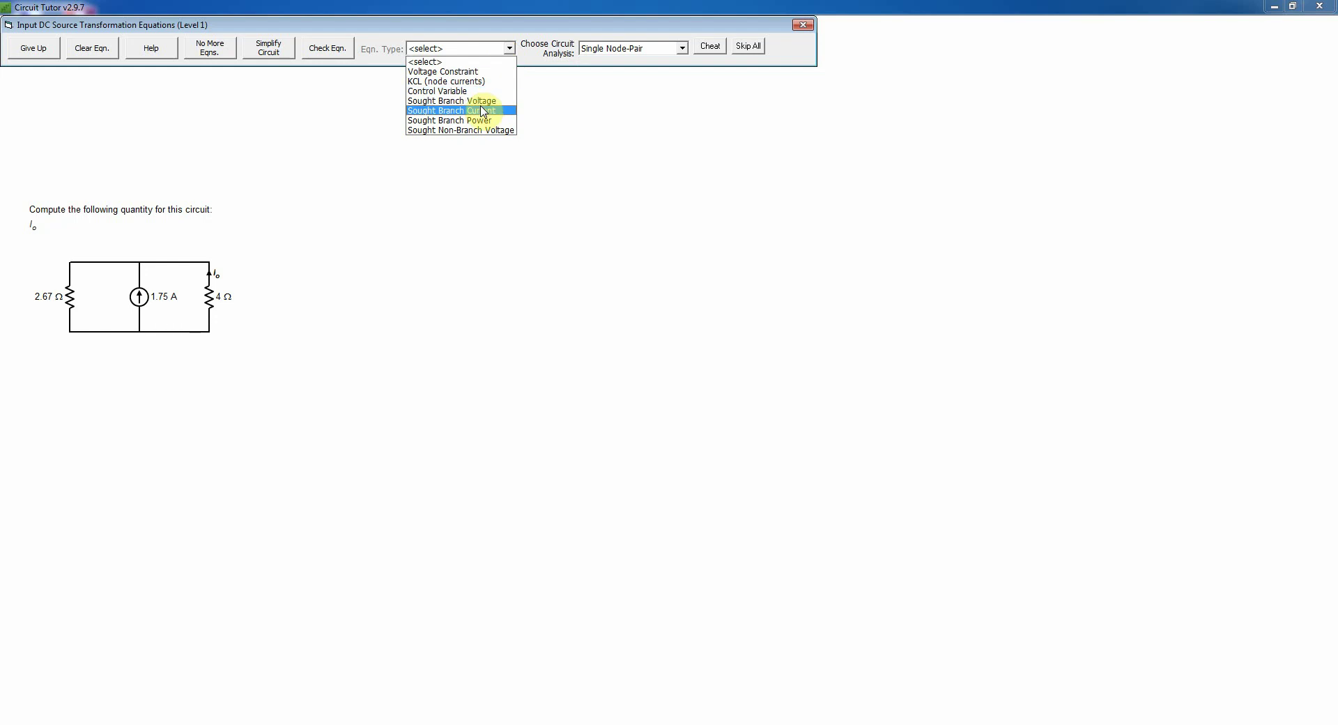
click(482, 112)
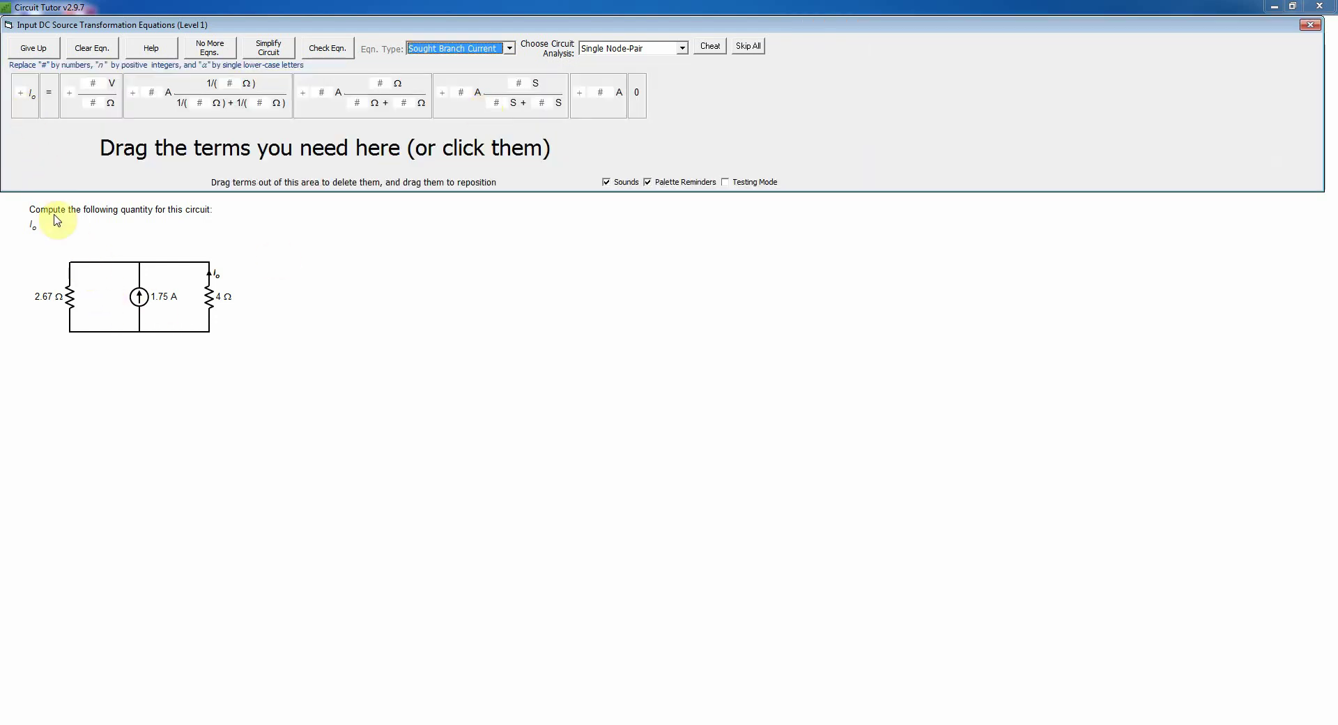
- Start the equation as Io equals a current-division term
click(19, 113)
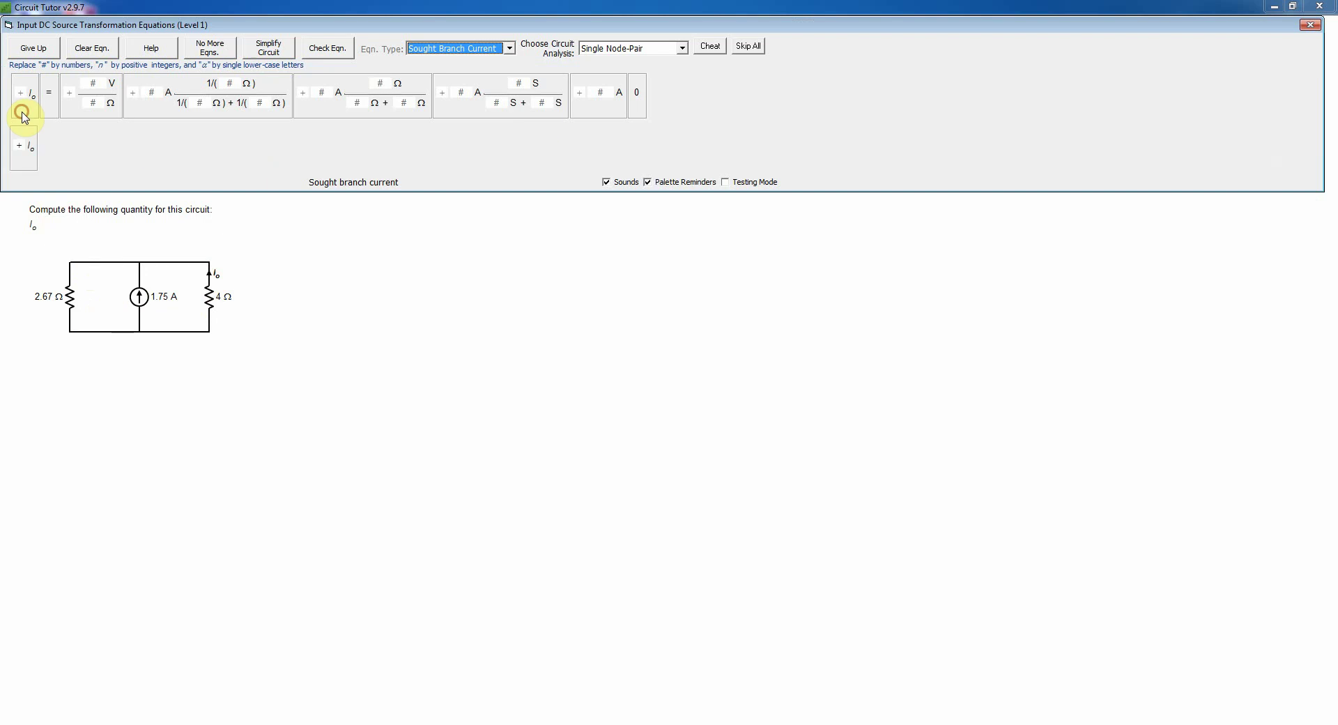
click(50, 111)
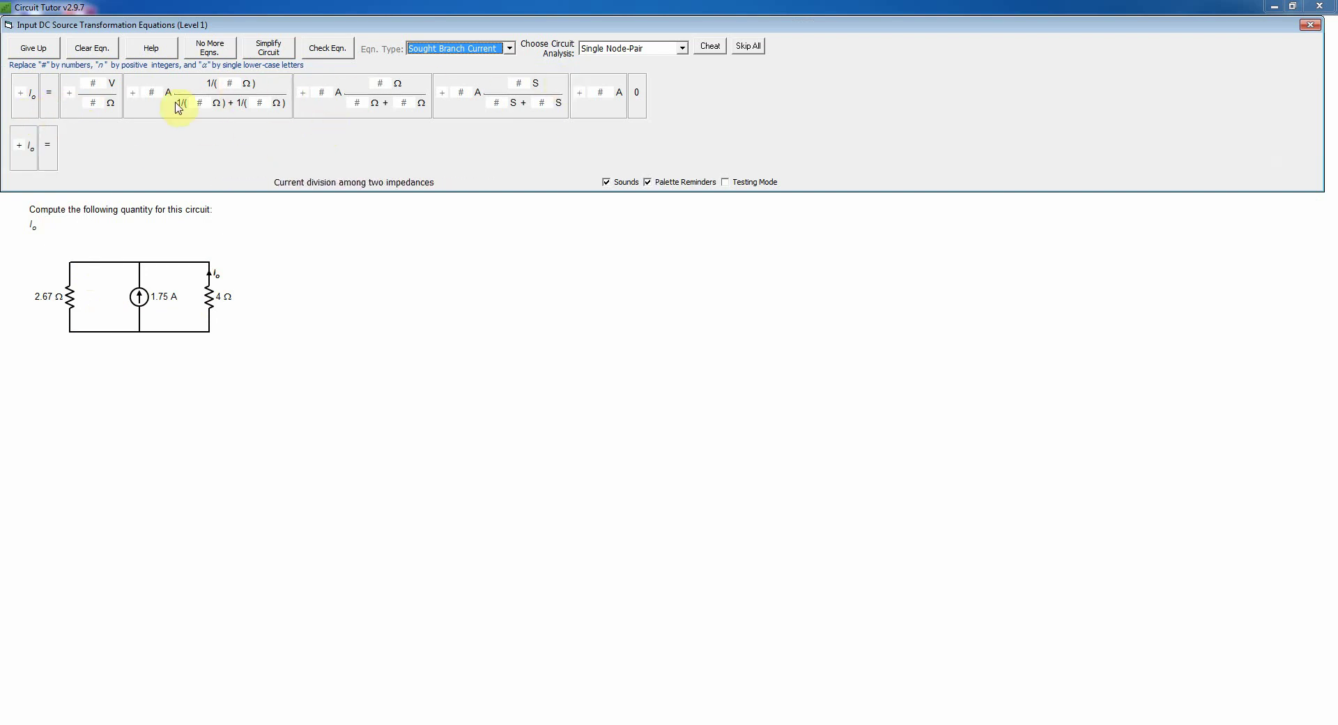
click(319, 111)
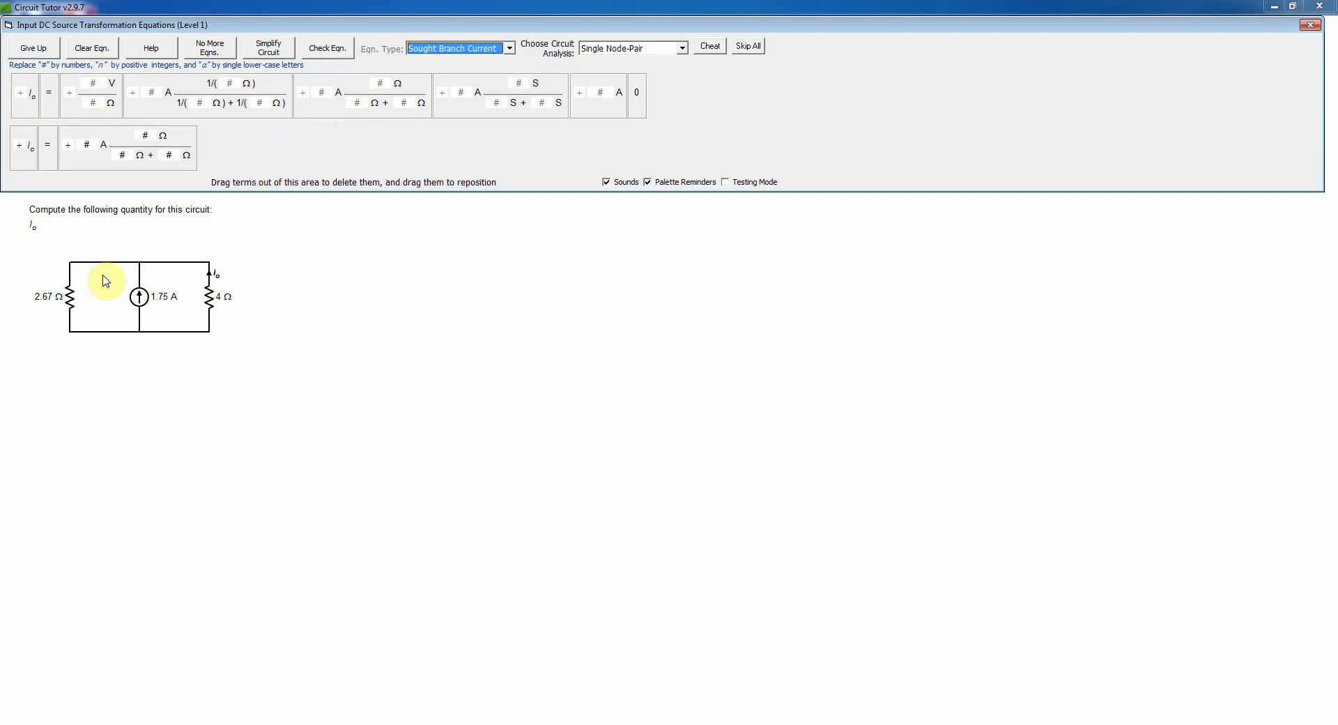
- Fill the divider with −1.75 A, 2.67 Ω over 2.67 Ω + 4 Ω, and check the equation
click(84, 144)
text(1.75)
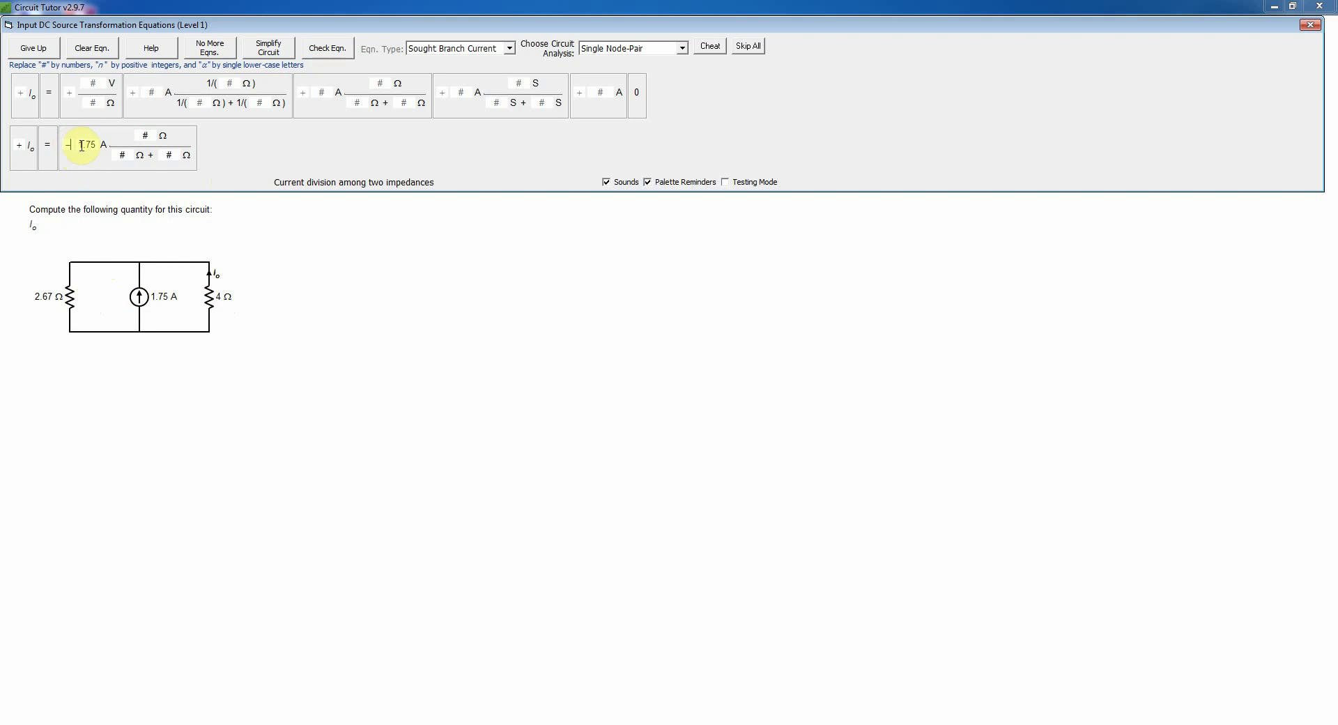
click(148, 139)
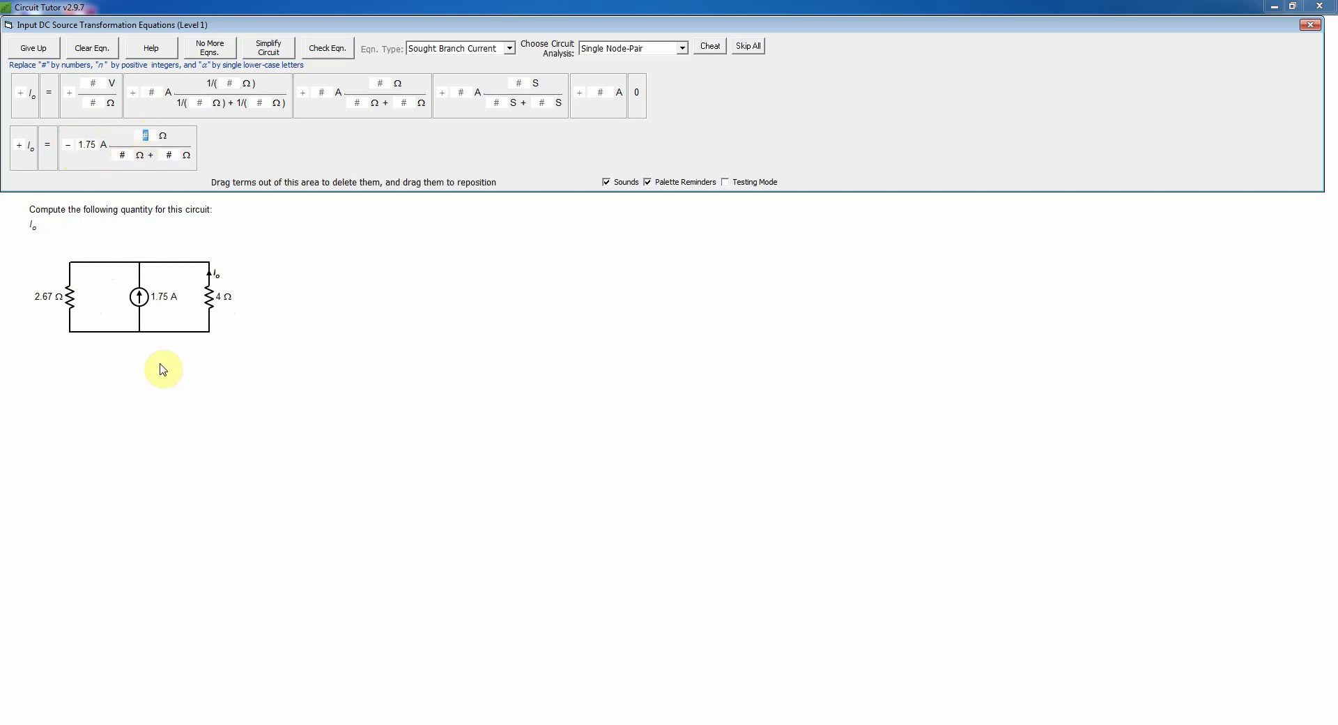
click(147, 136)
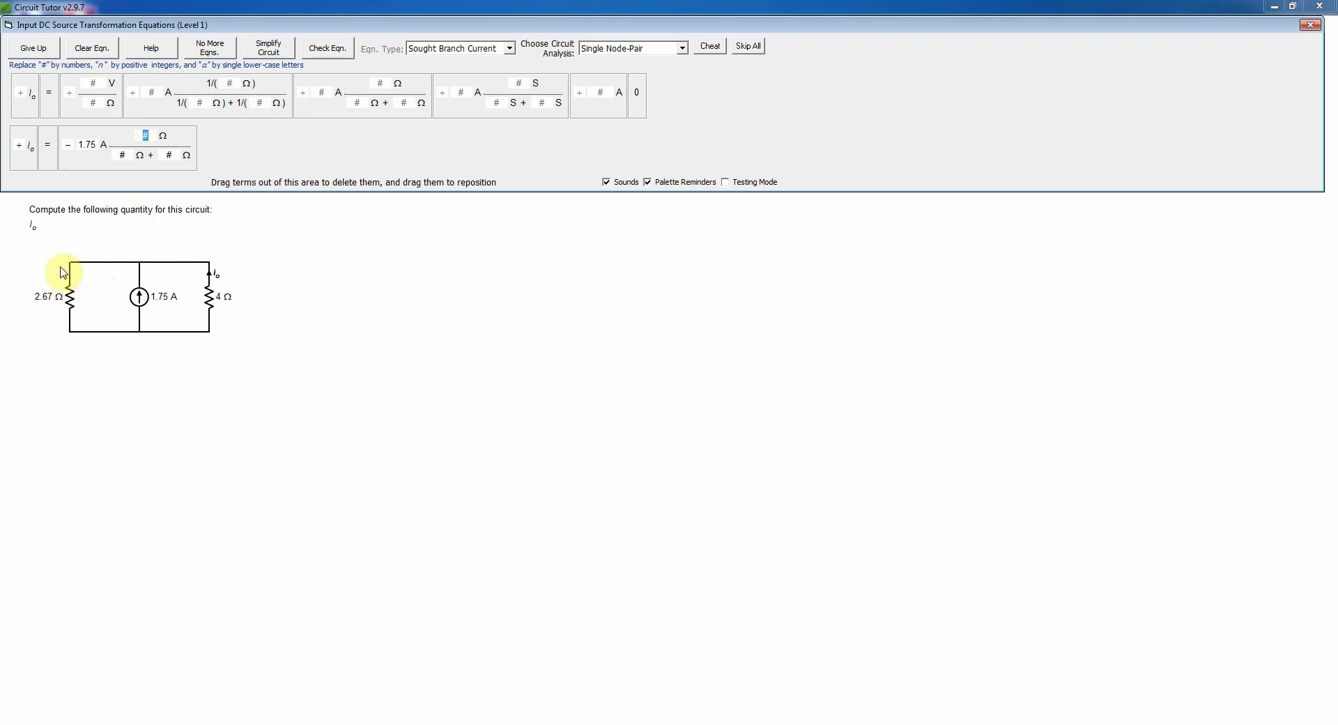
text(2.67)
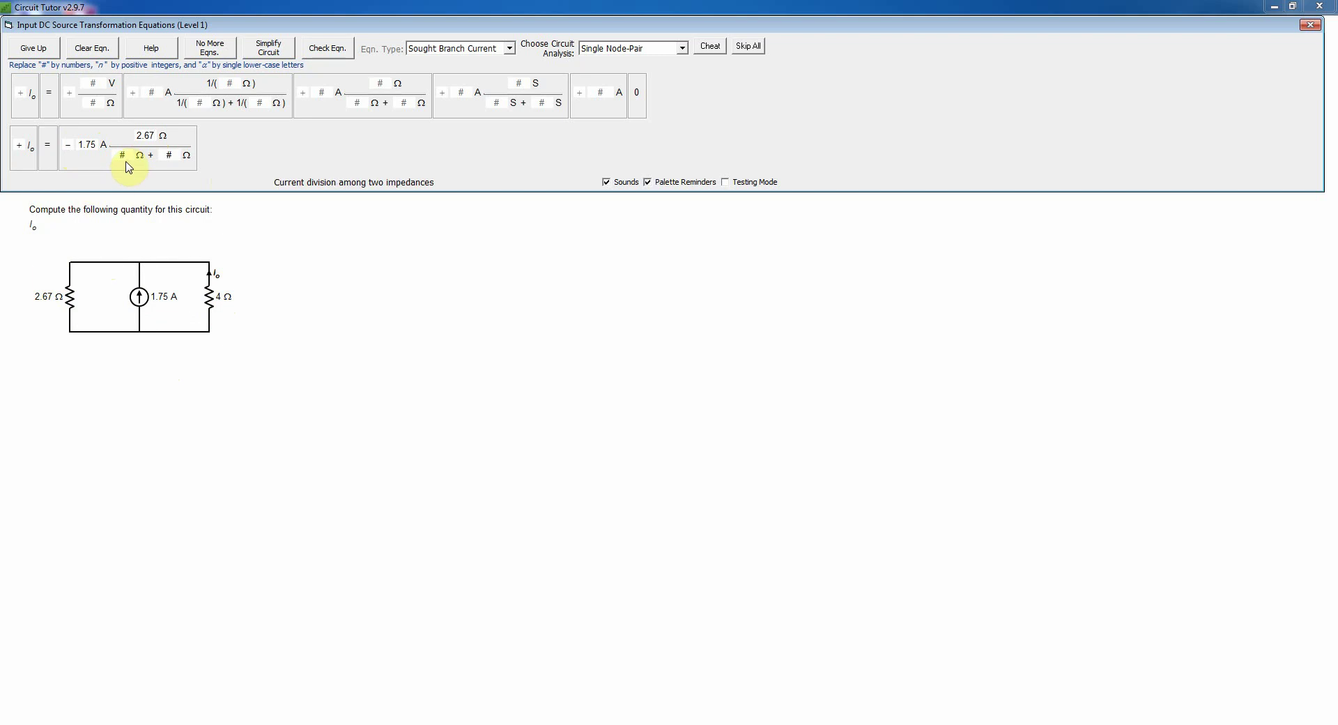
click(125, 157)
text(2)
text(4)
click(327, 48)
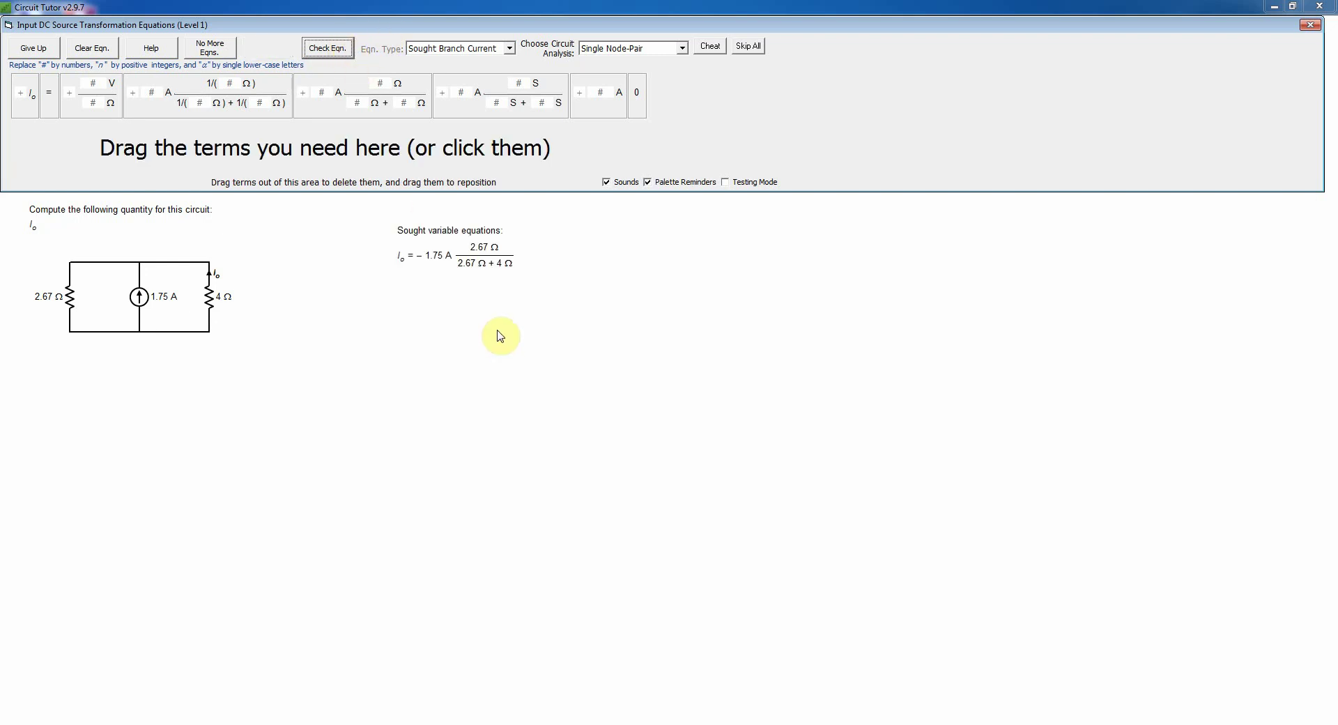
- Submit Io = −0.701 A as the answer, get it confirmed correct, and skip the explanation
click(209, 52)
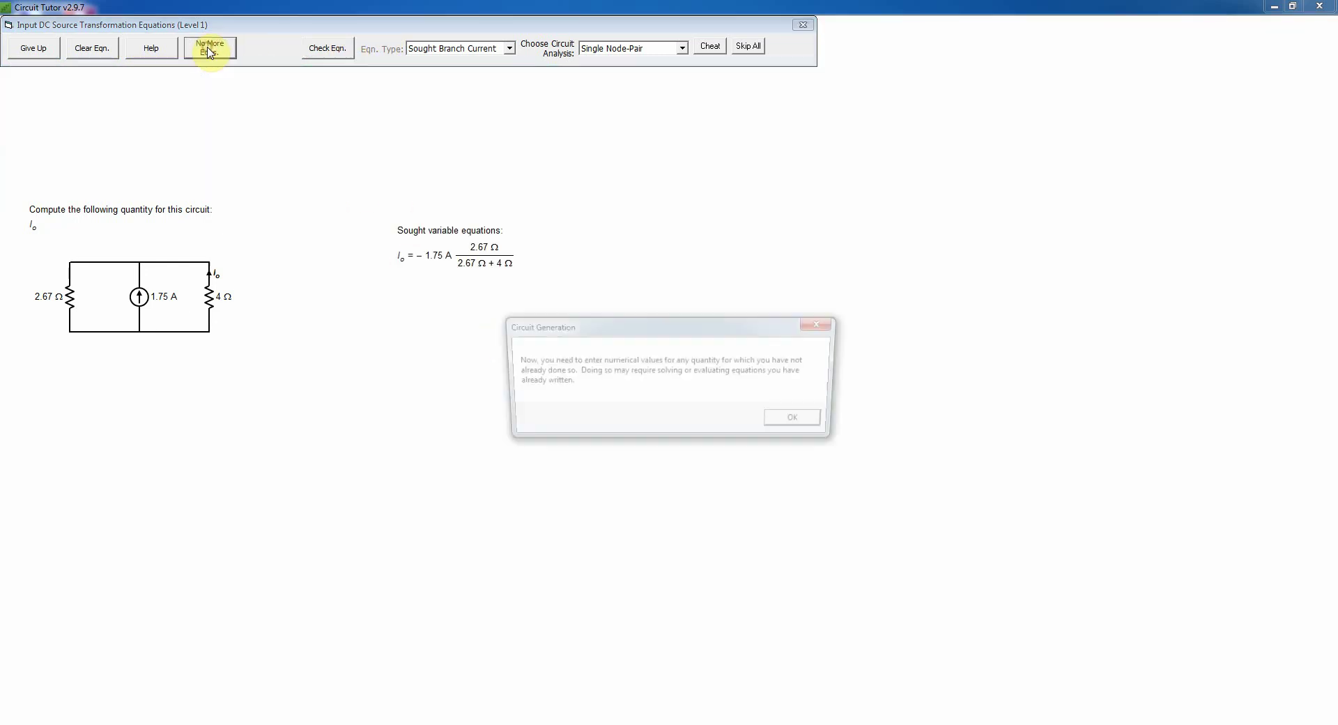
click(792, 419)
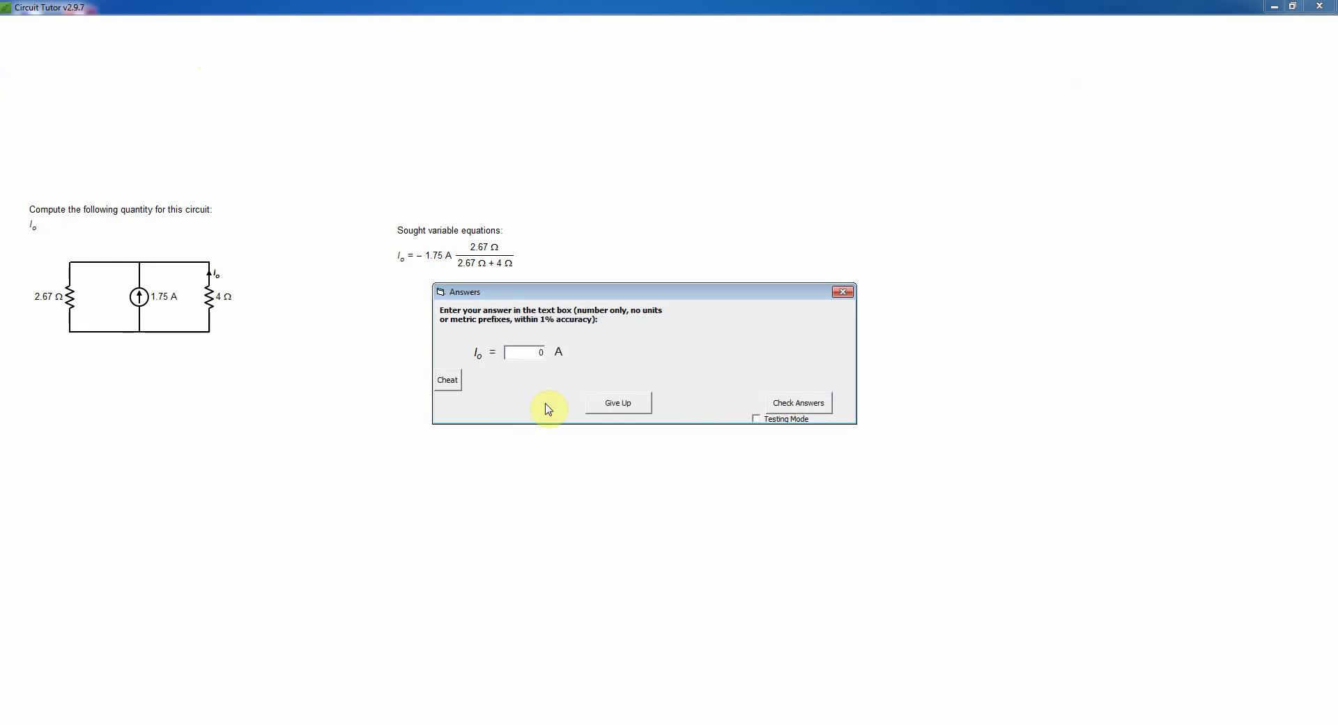
click(458, 387)
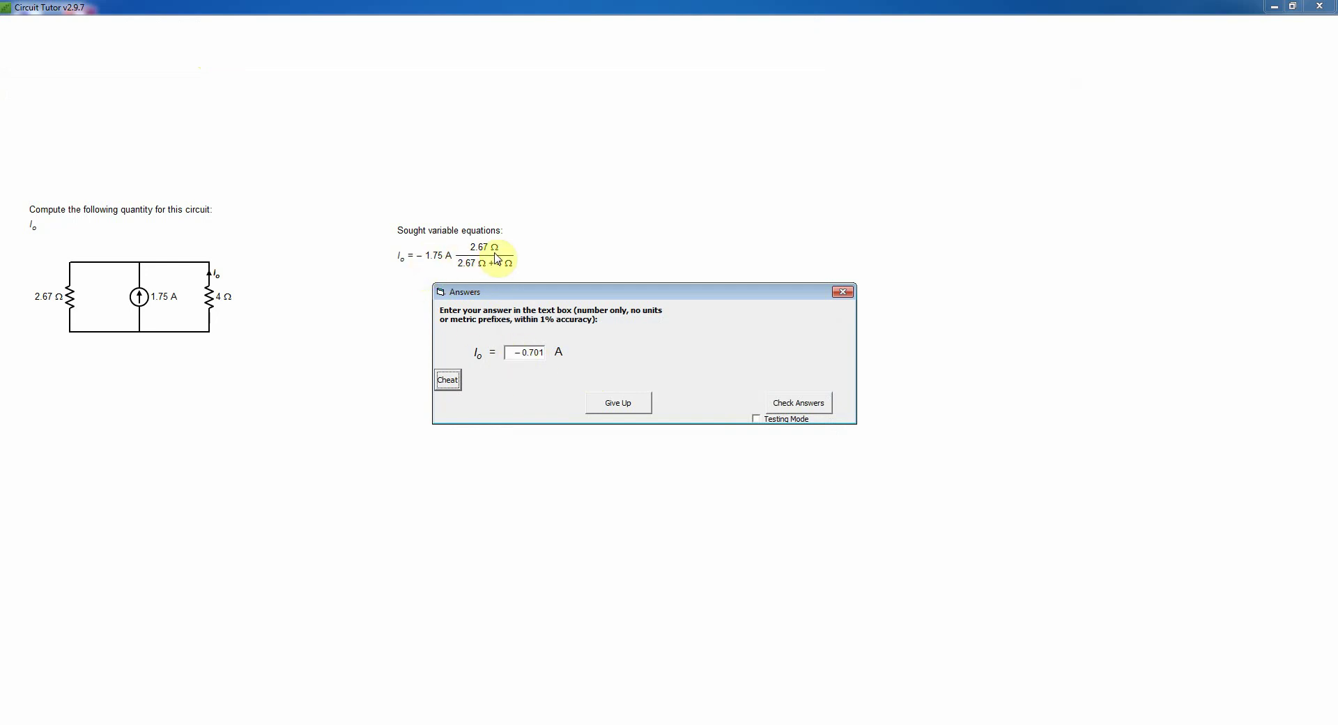
click(794, 404)
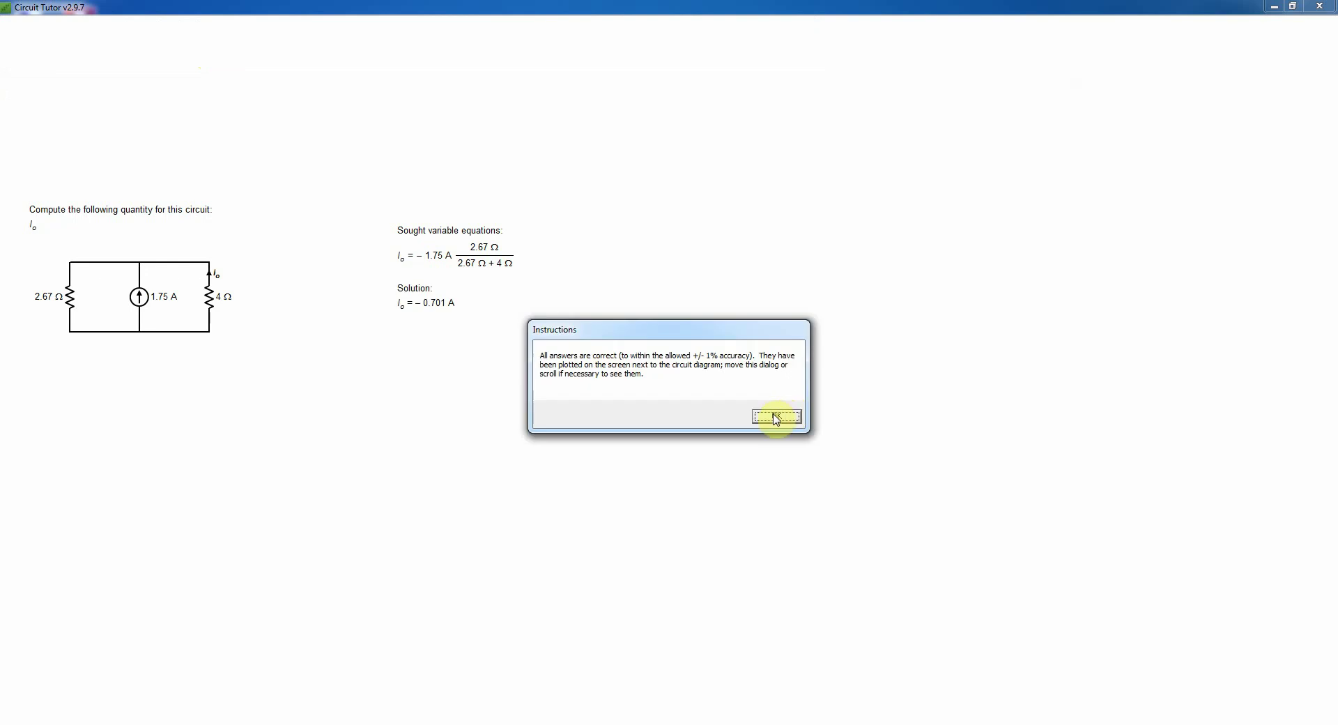
click(775, 417)
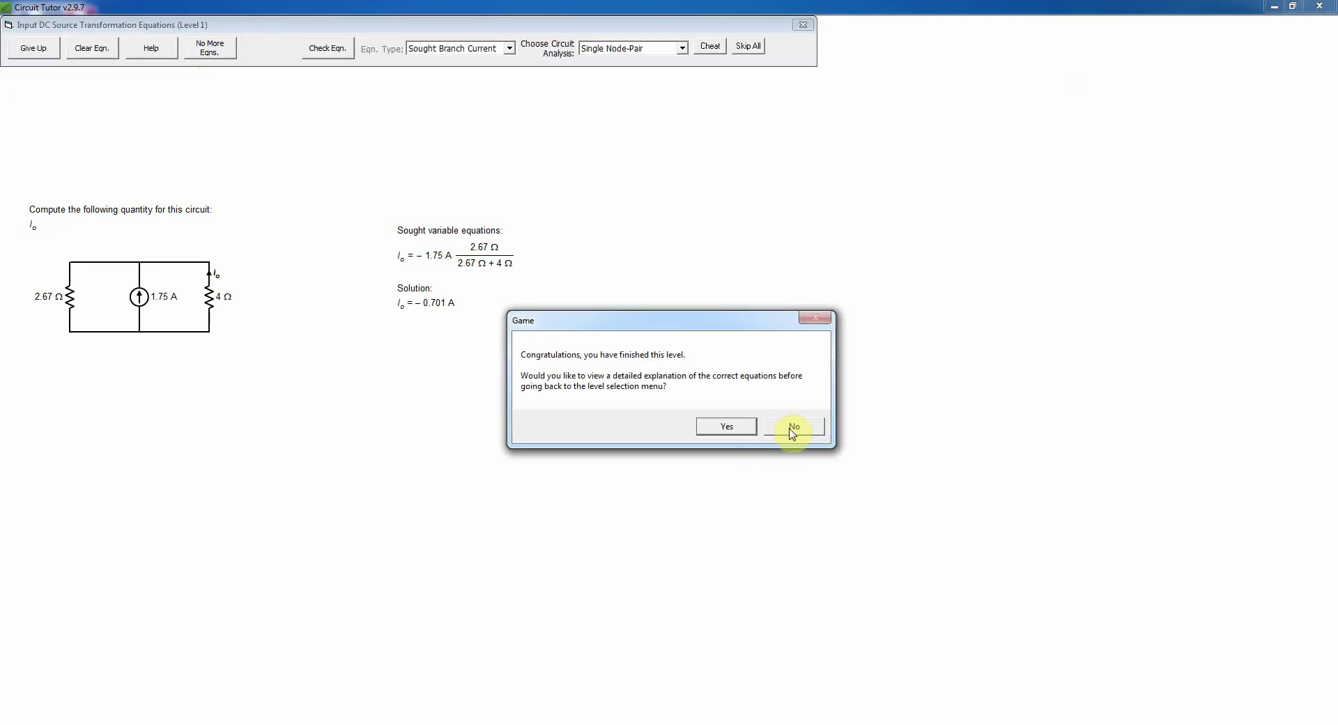
click(793, 428)
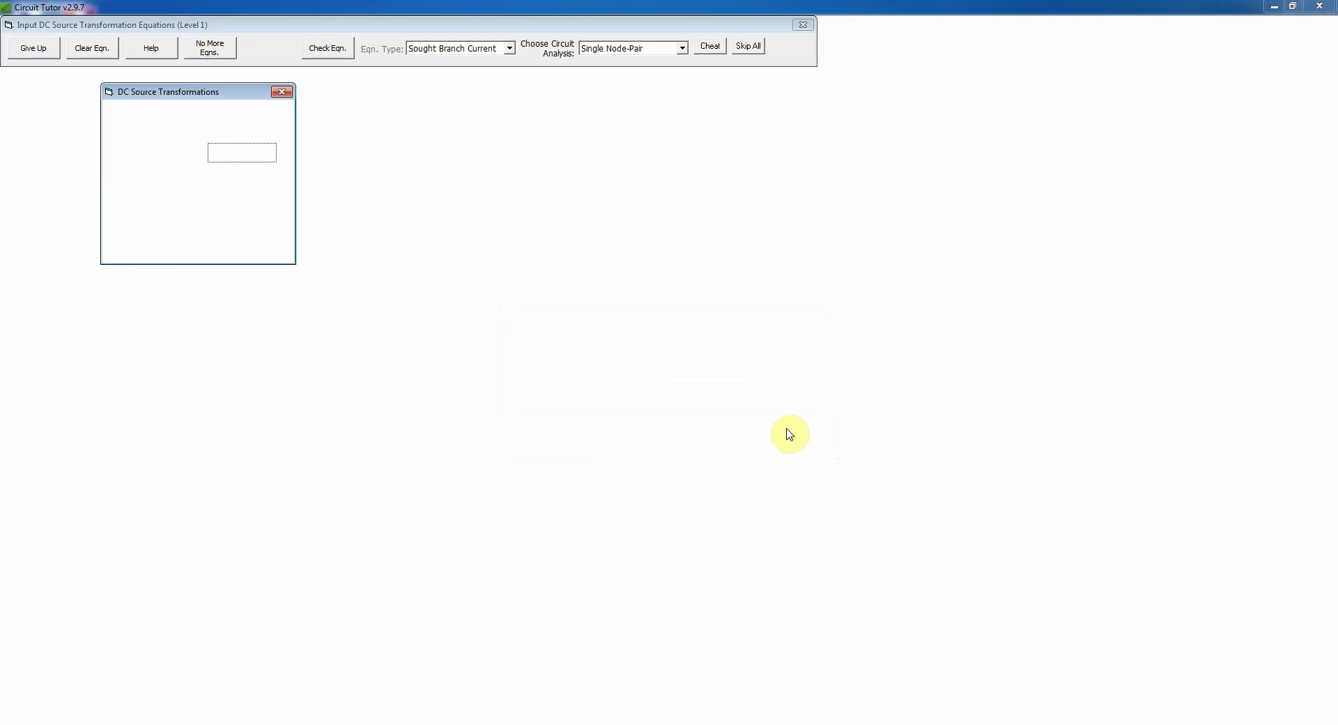